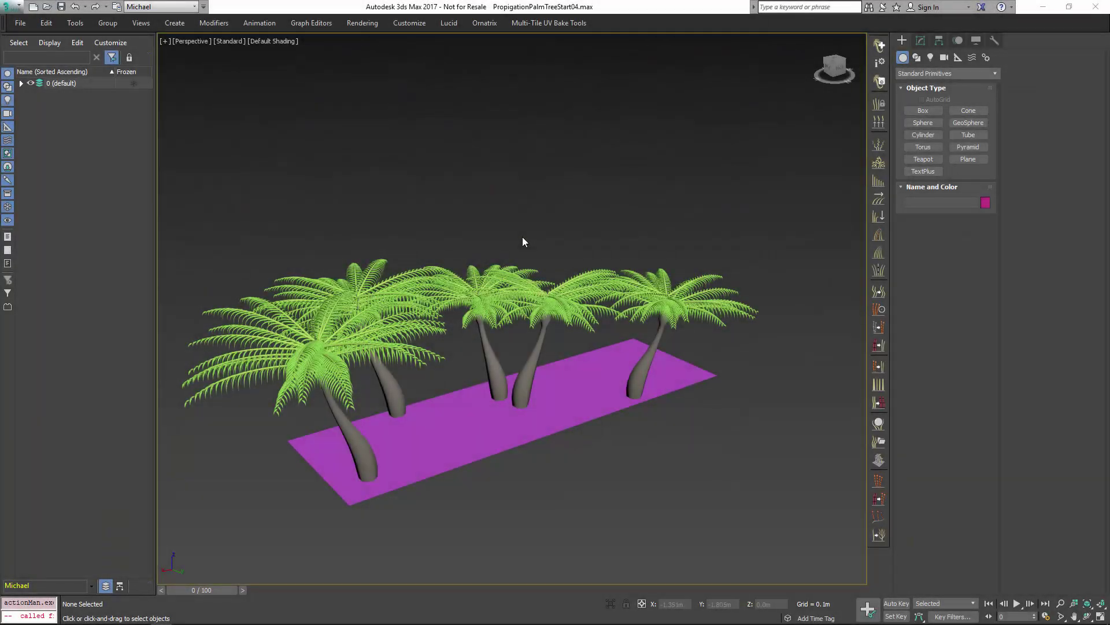
Select the Palm Trees object and display its Ornatrix modifier stack in the Modify panel.
left_click(645, 295)
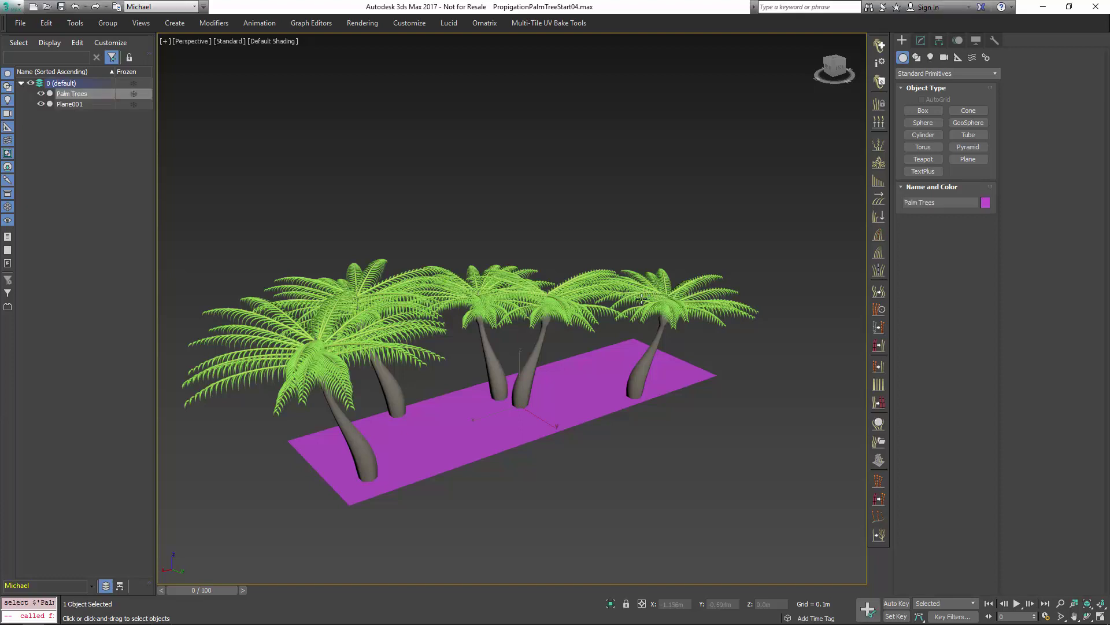
left_click(921, 40)
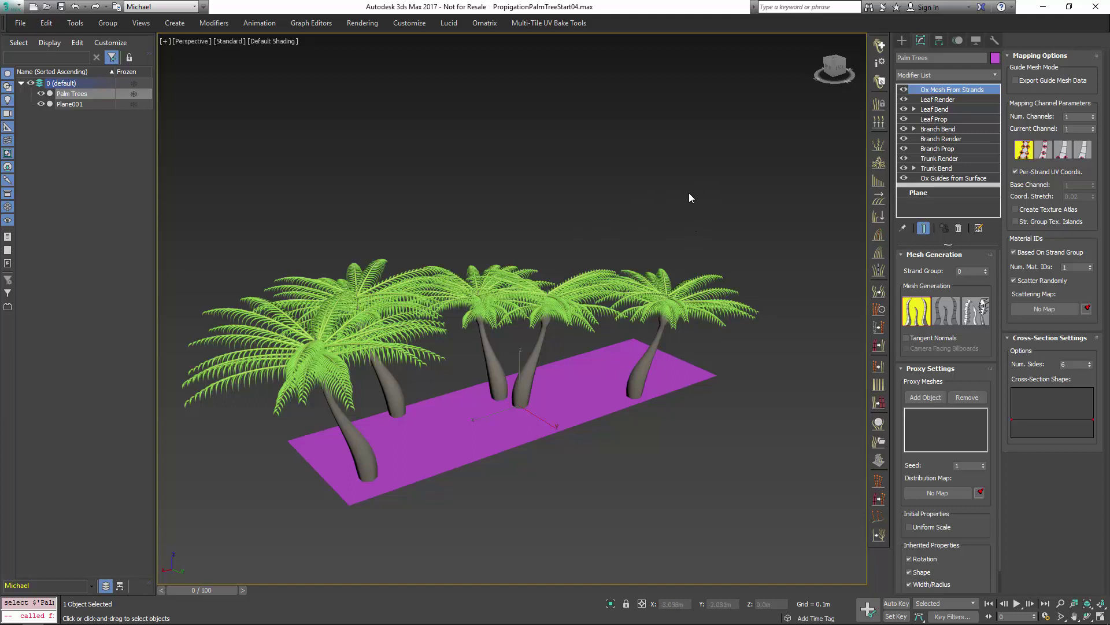
left_click(725, 157)
left_click(901, 40)
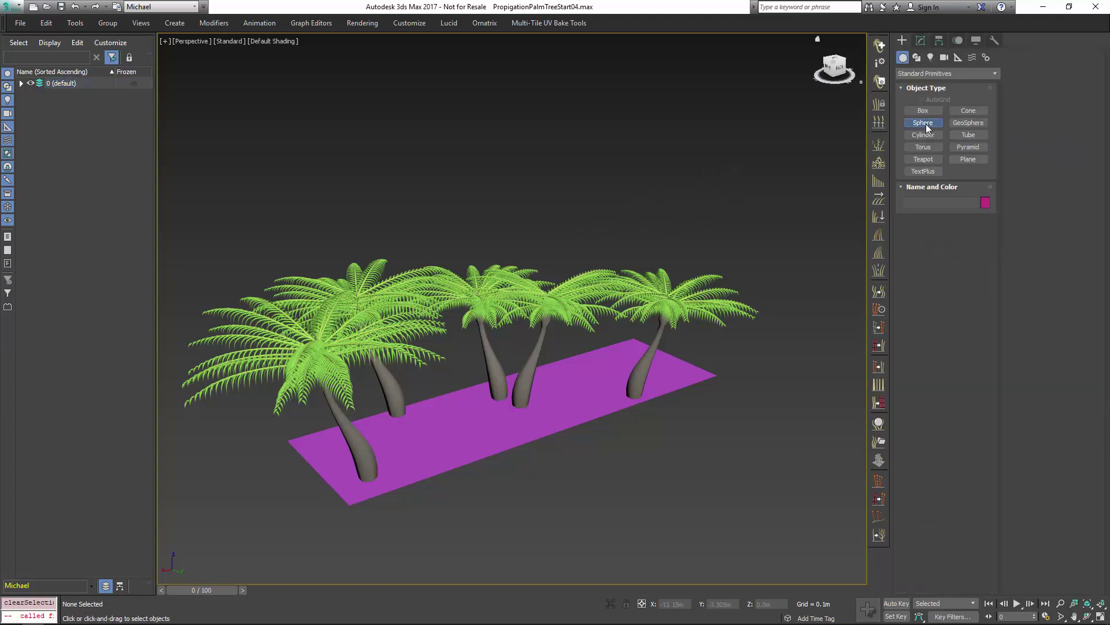
left_click(923, 123)
left_click_drag(655, 455, 654, 435)
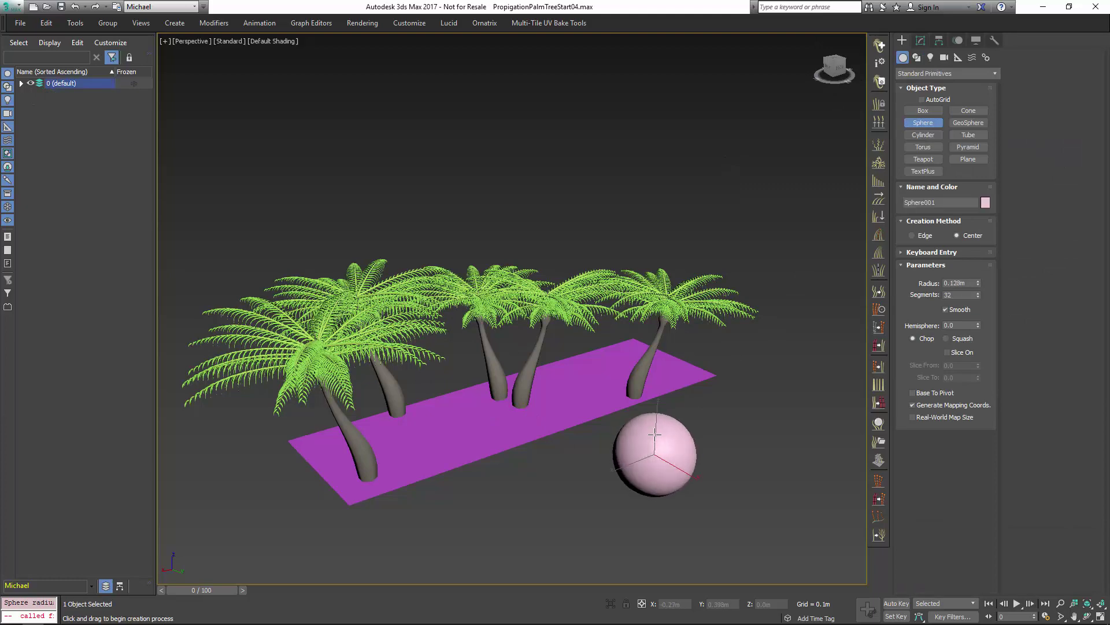
right_click(654, 435)
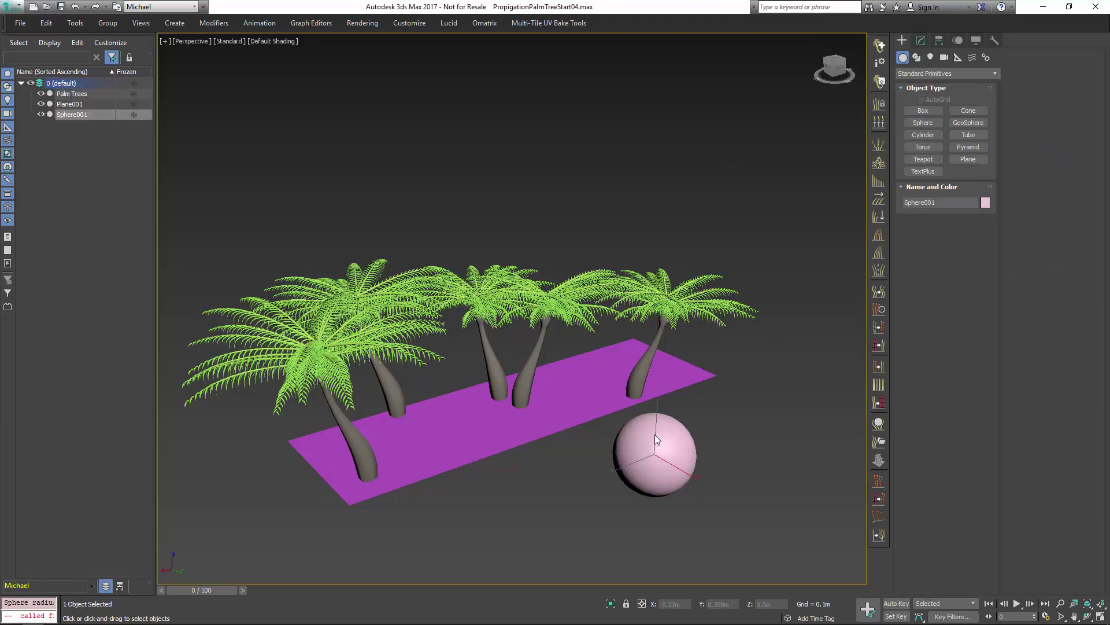
left_click(879, 45)
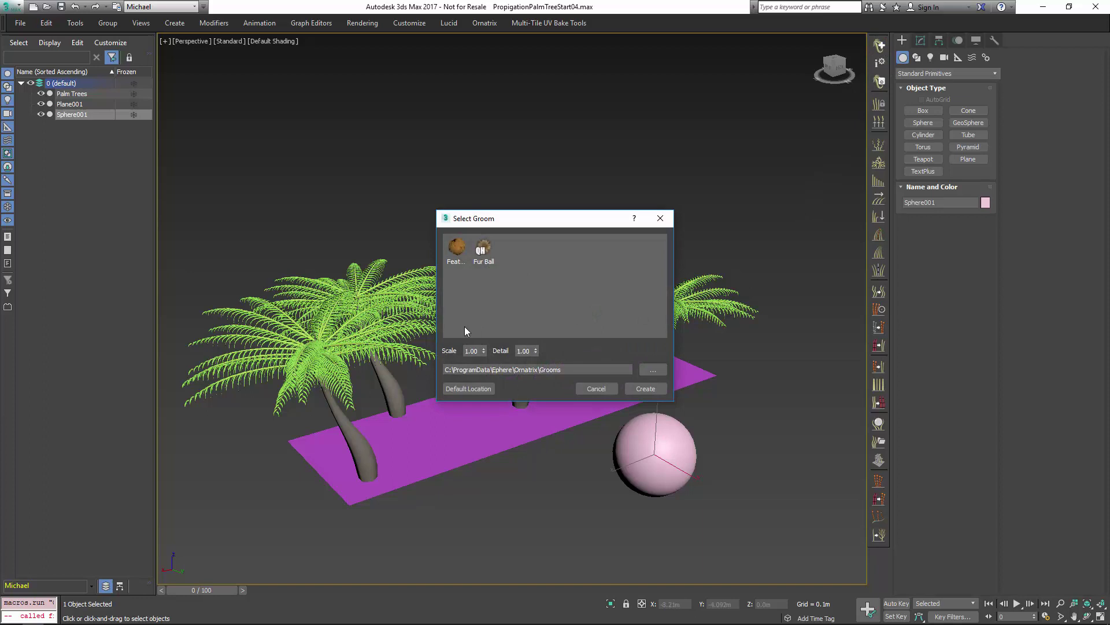
left_click(456, 248)
double_click(460, 258)
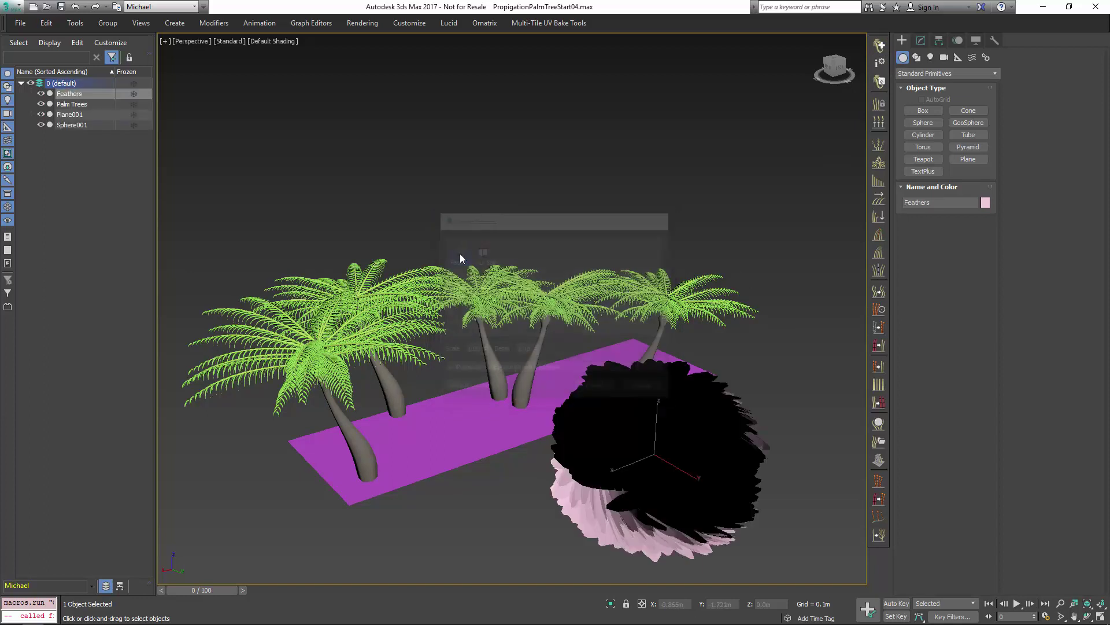
right_click(682, 426)
left_click(711, 378)
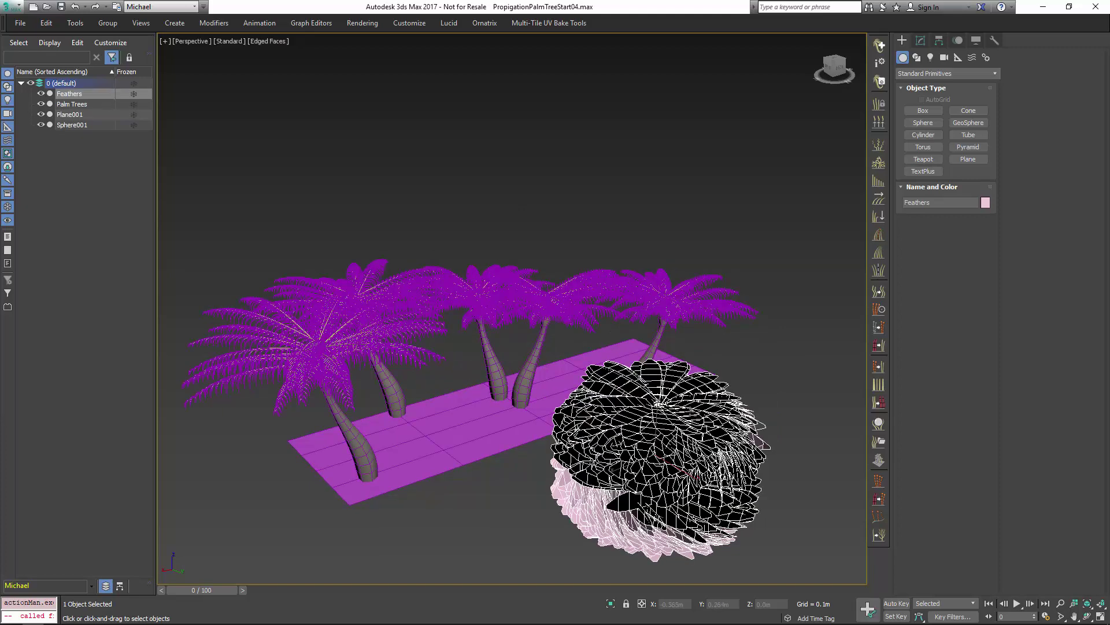
left_click(920, 40)
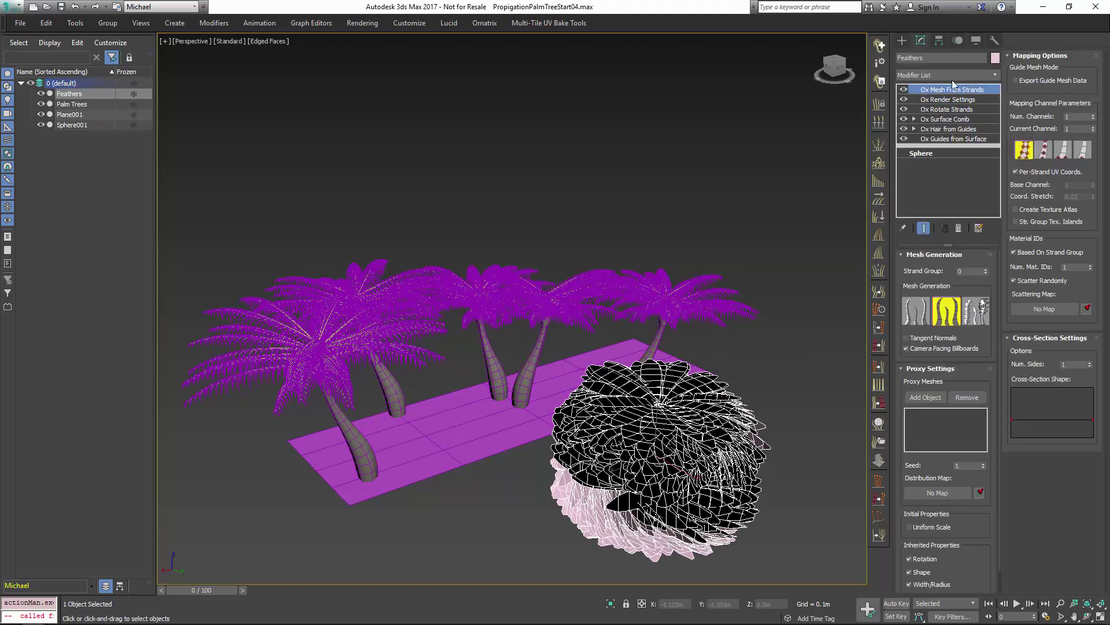
left_click(951, 109)
left_click(949, 120)
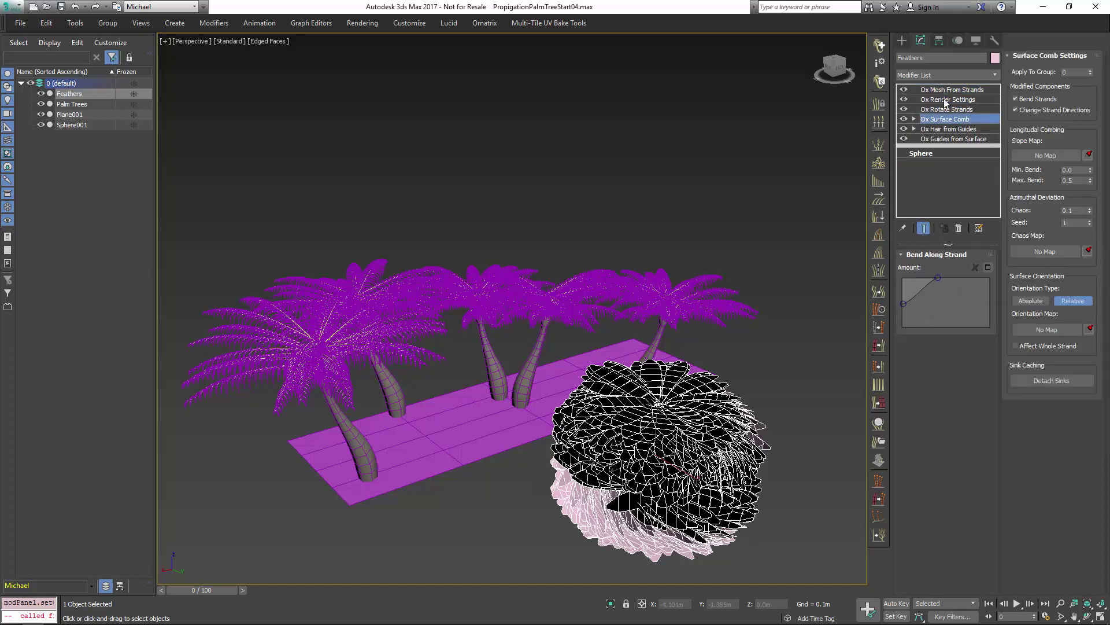
left_click(944, 100)
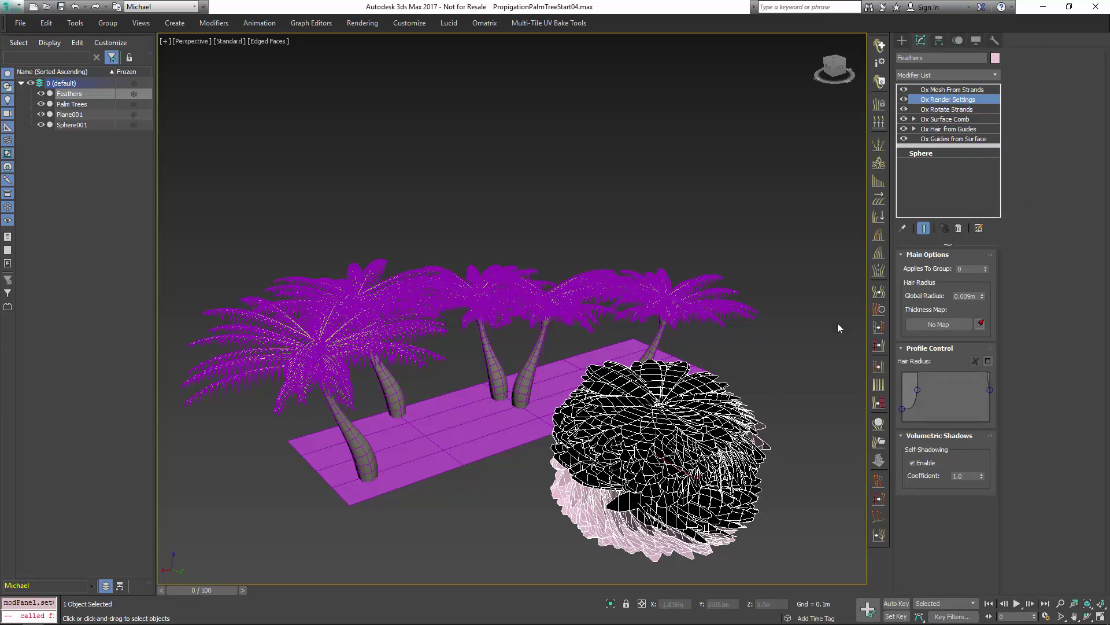
left_click(821, 384)
right_click(766, 442)
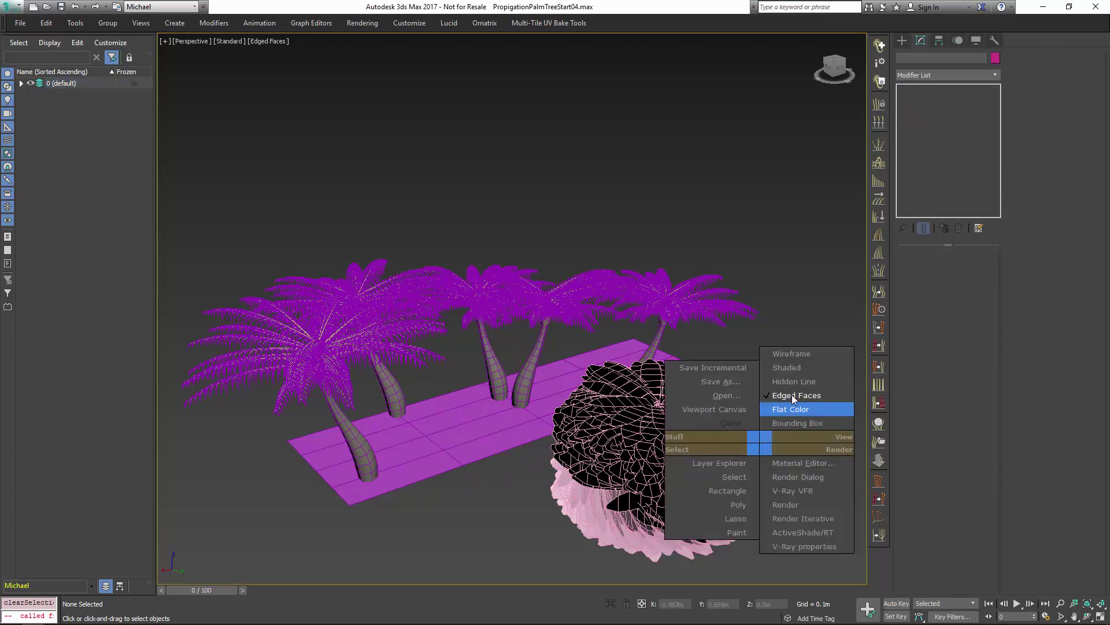
left_click(793, 393)
left_click_drag(713, 454, 645, 504)
Delete the feathered sphere and save the palm trees as groom preset 'Palm Trees' without a thumbnail.
key("Delete")
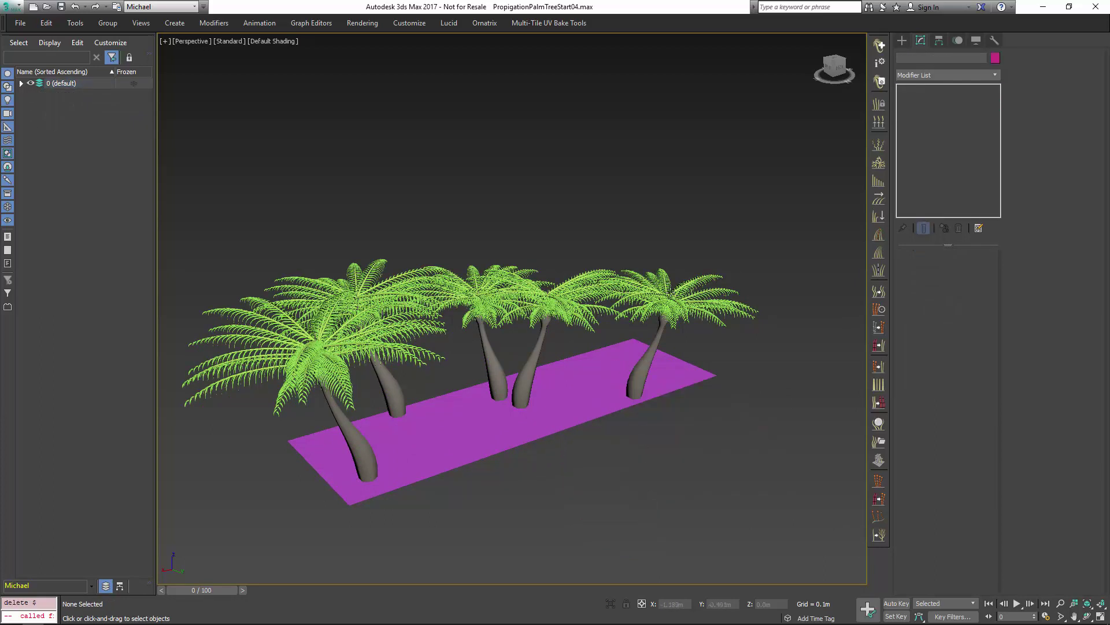
left_click(668, 293)
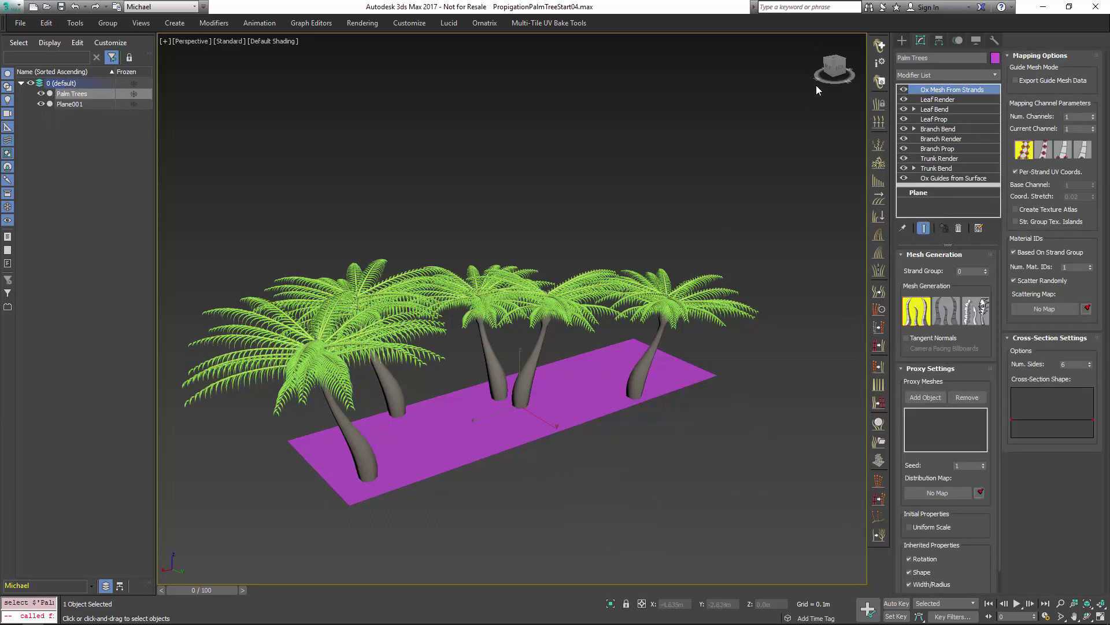
left_click(880, 81)
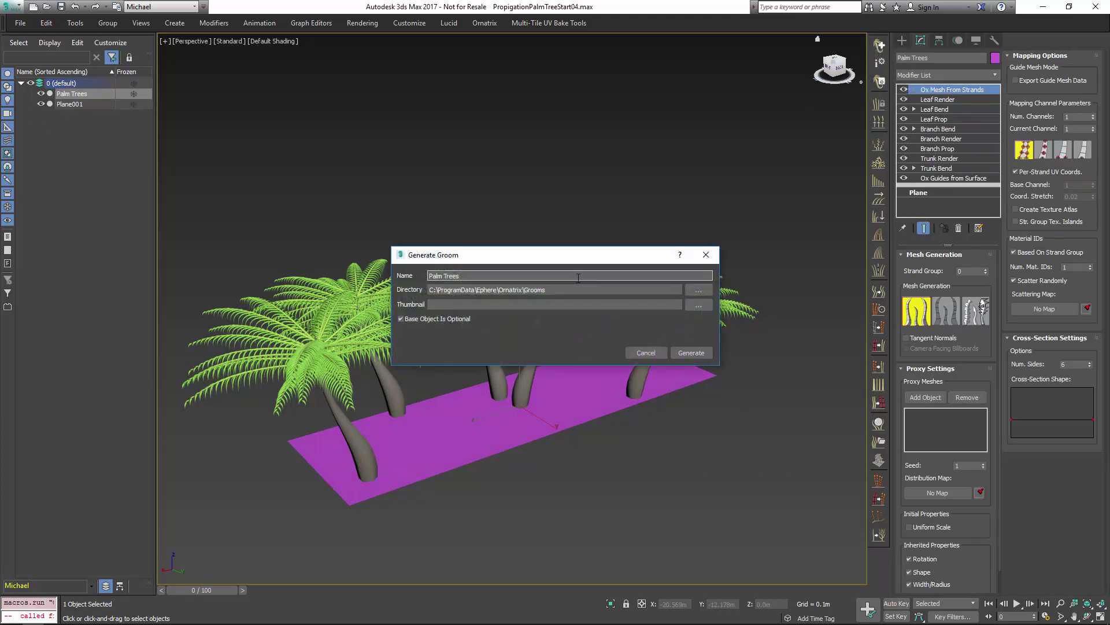
left_click_drag(559, 252, 620, 124)
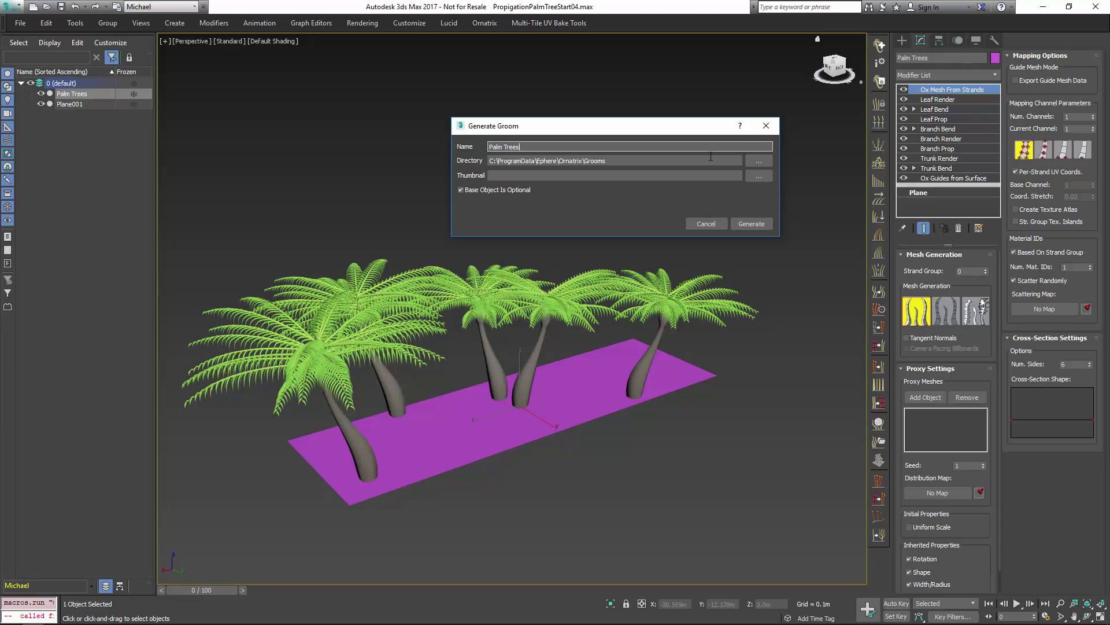
left_click_drag(490, 160, 623, 133)
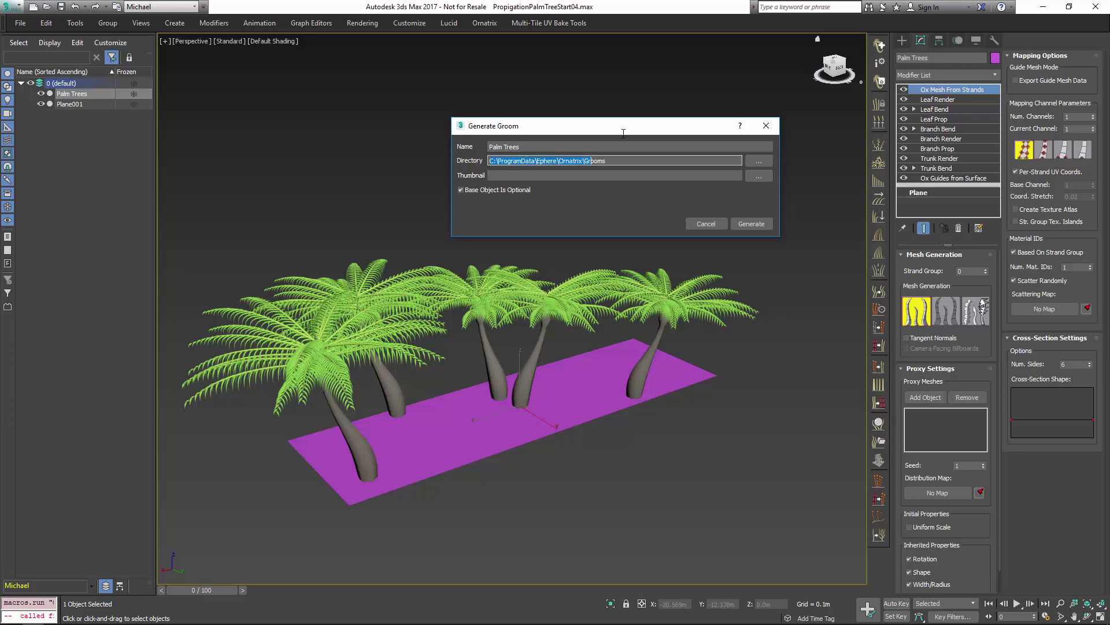
left_click(548, 176)
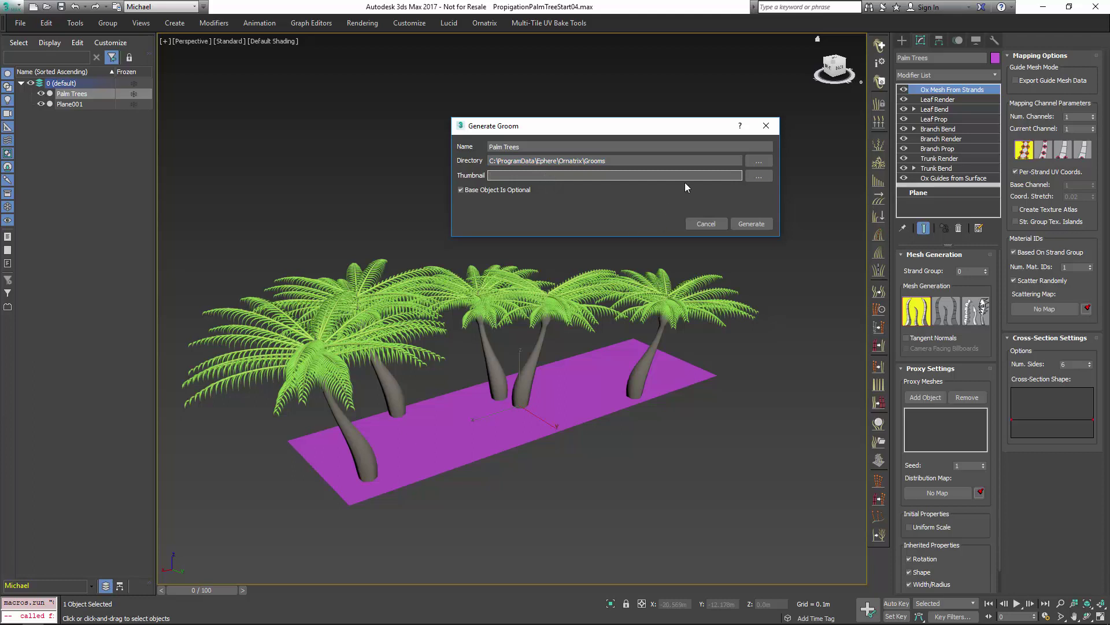
left_click(742, 224)
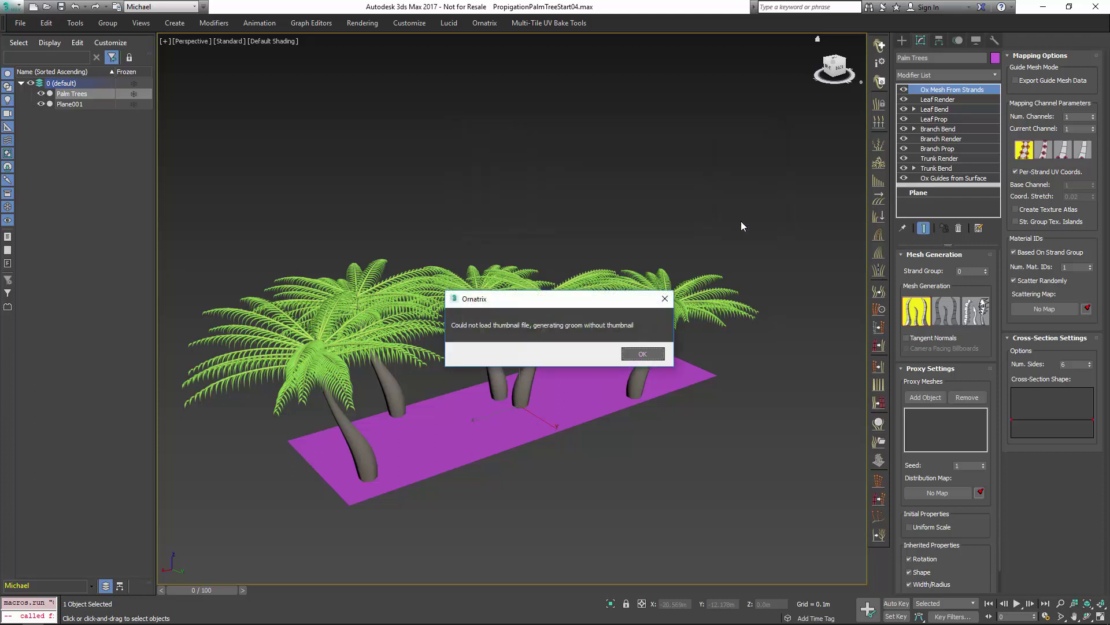
left_click(658, 357)
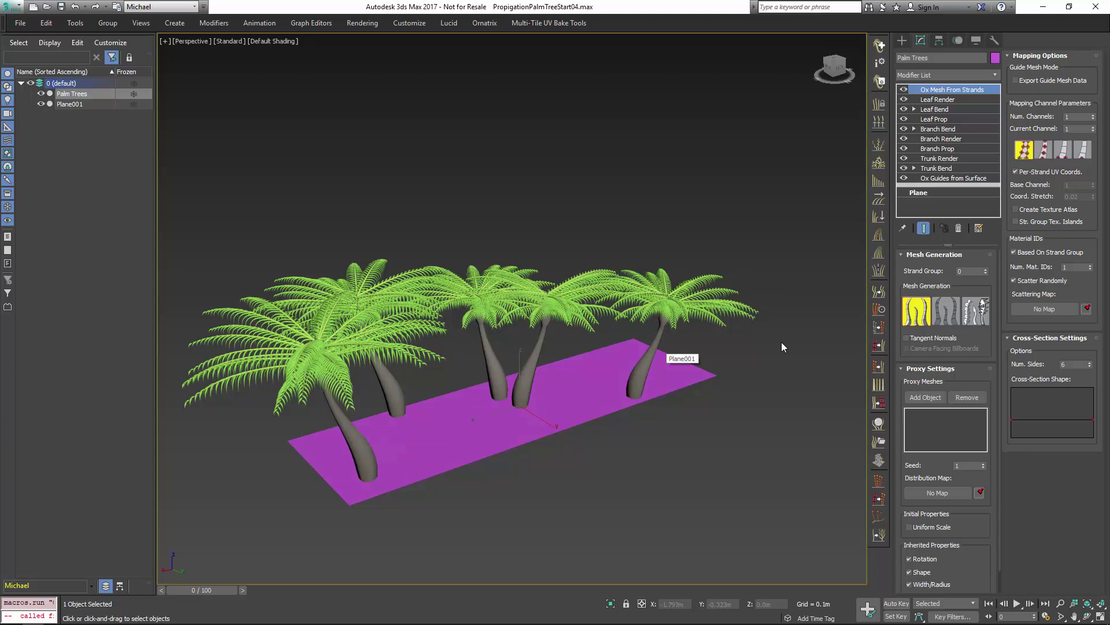
Delete the old Palm Trees groom object.
left_click(721, 158)
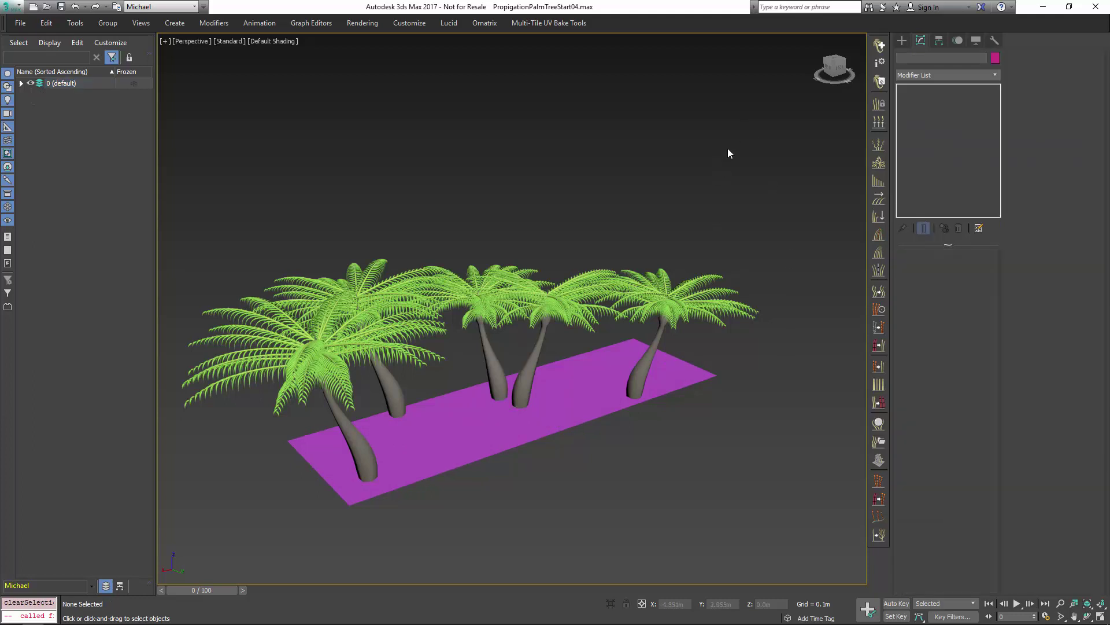
left_click(670, 293)
key("Delete")
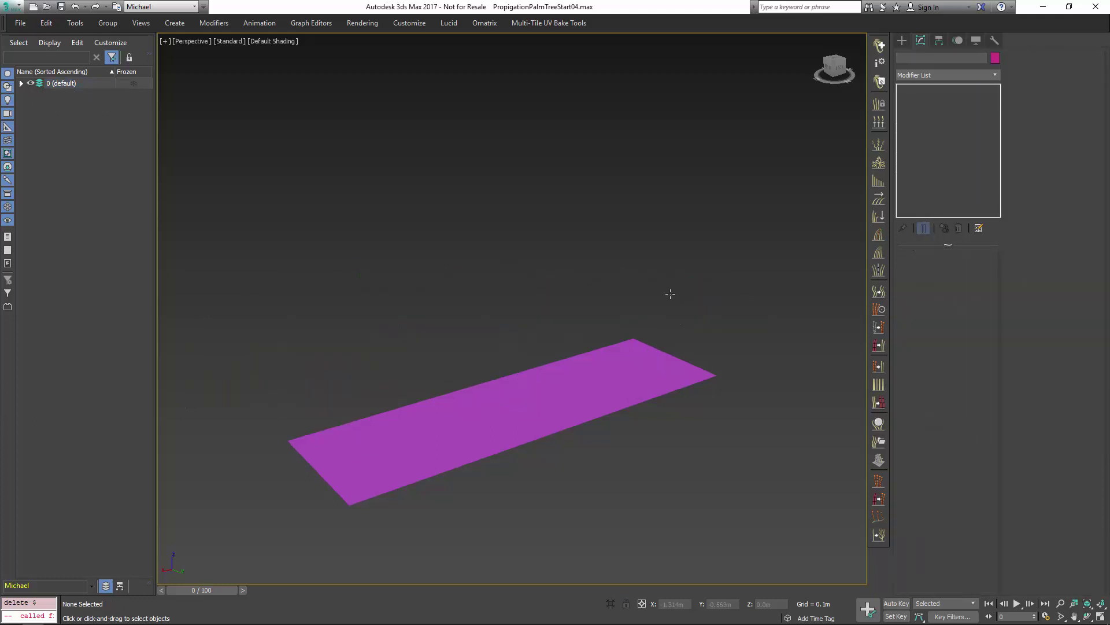
Select the plane and grow the saved Palm Trees groom preset on it.
key("ctrl+a")
left_click(878, 46)
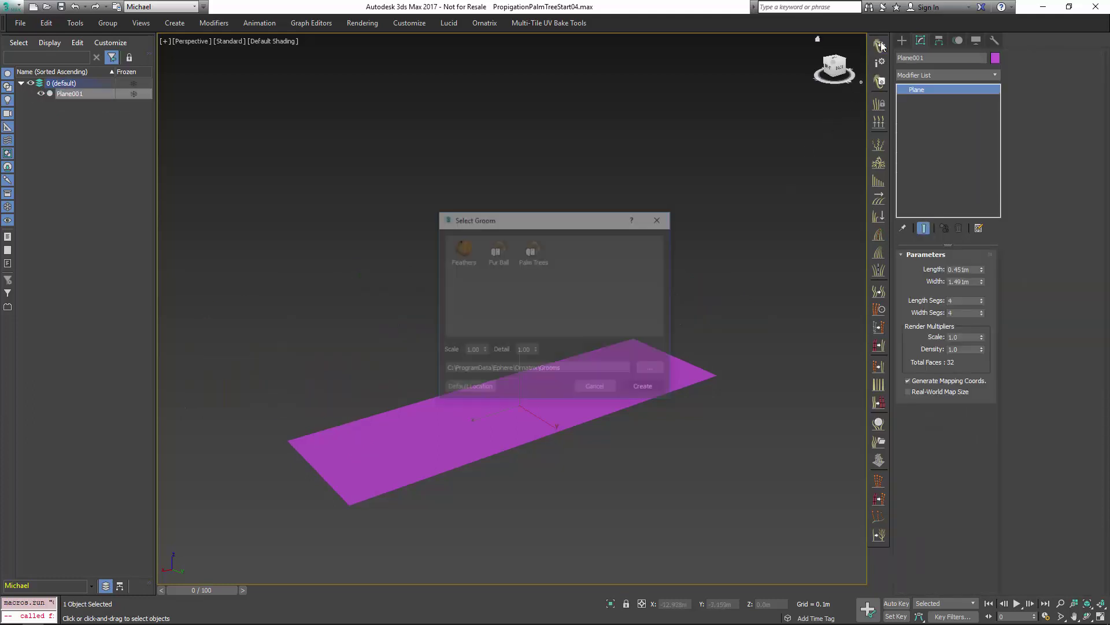
left_click(533, 249)
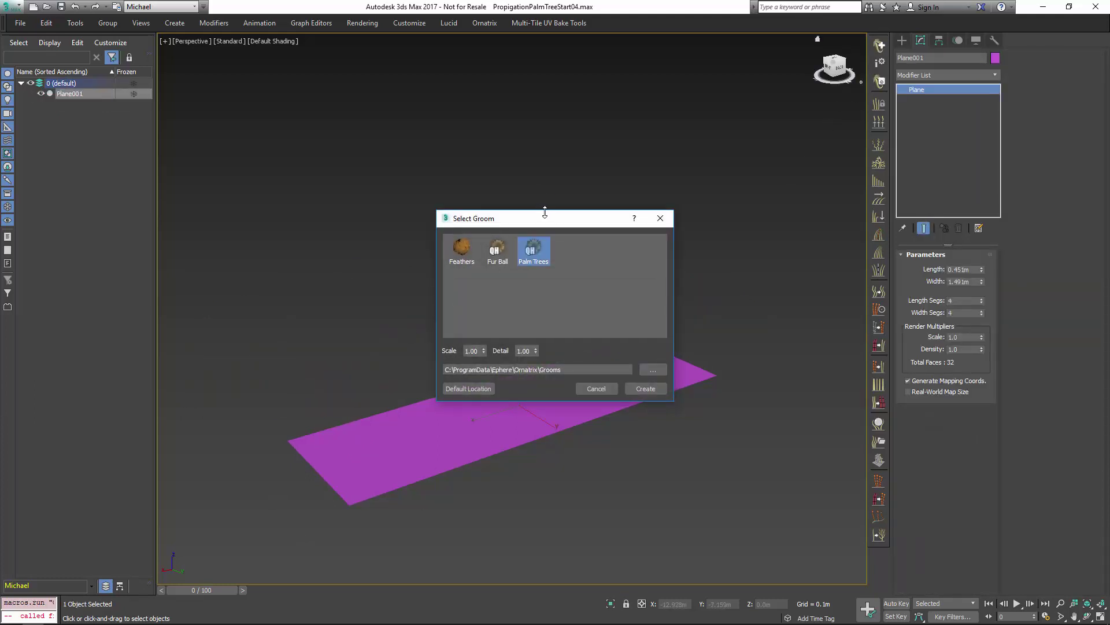
left_click_drag(547, 219, 599, 92)
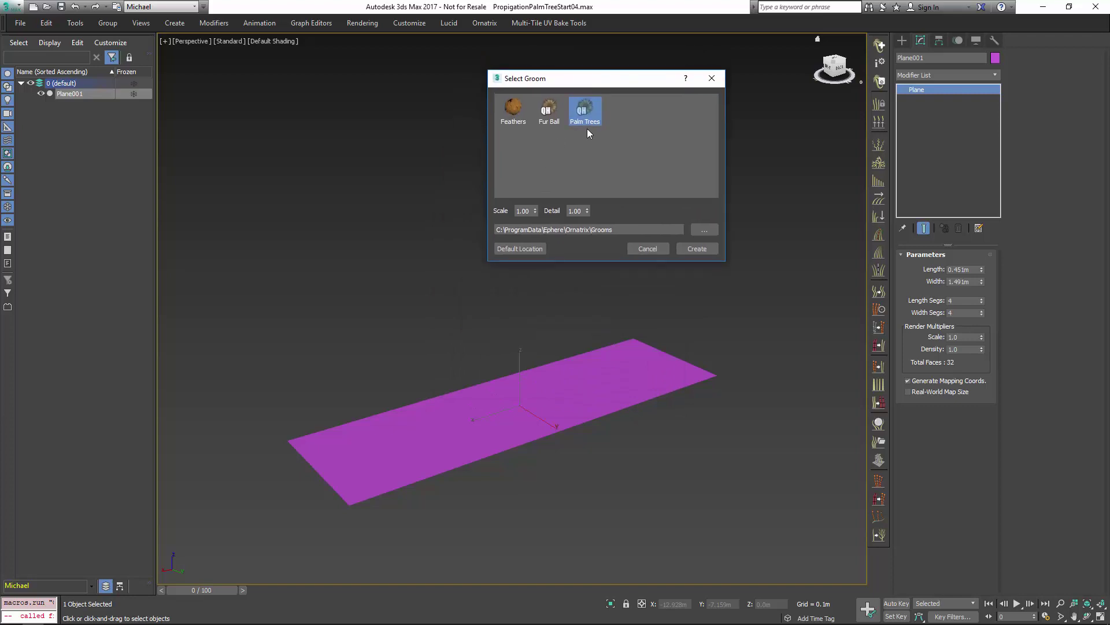
left_click(698, 249)
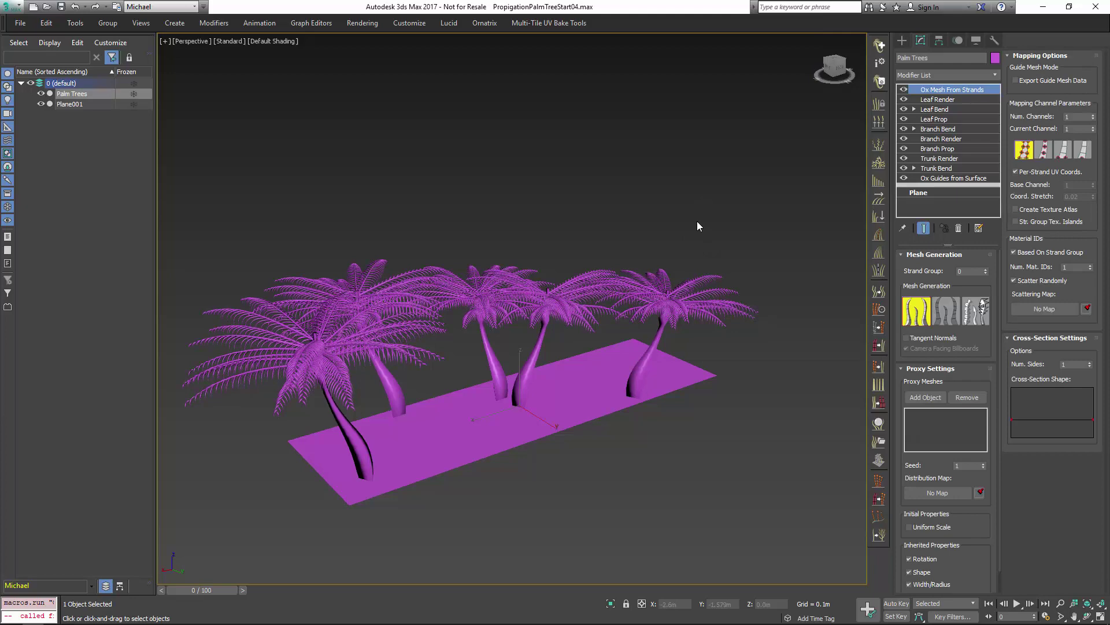
Assign the Multi/Sub-Object trunk-and-leaf material to the new palm trees.
left_click(664, 289)
key("m")
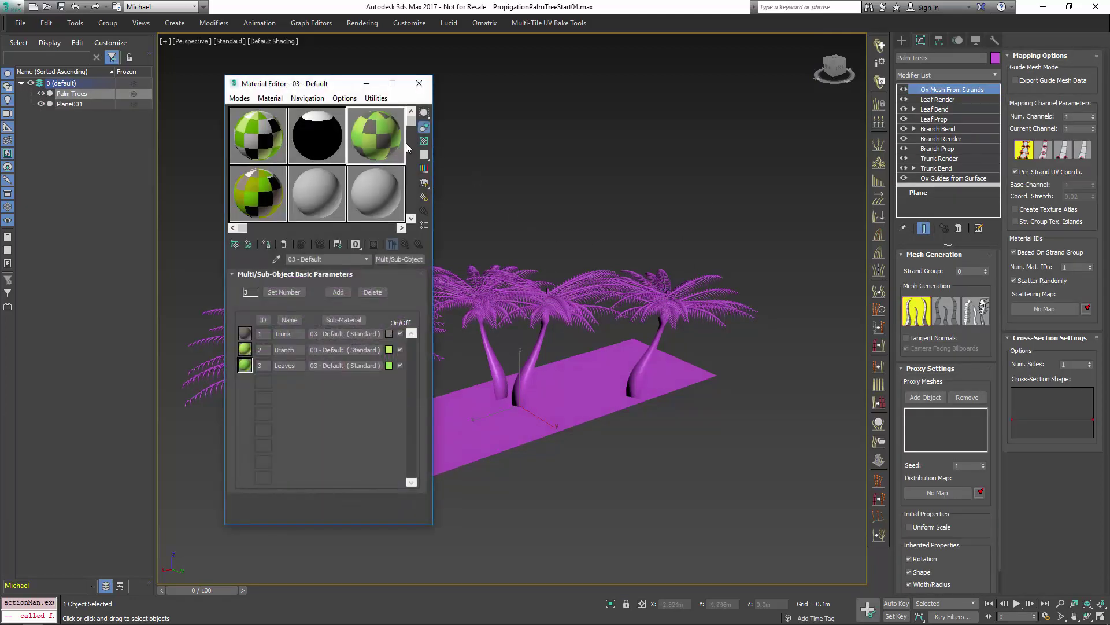
left_click(268, 244)
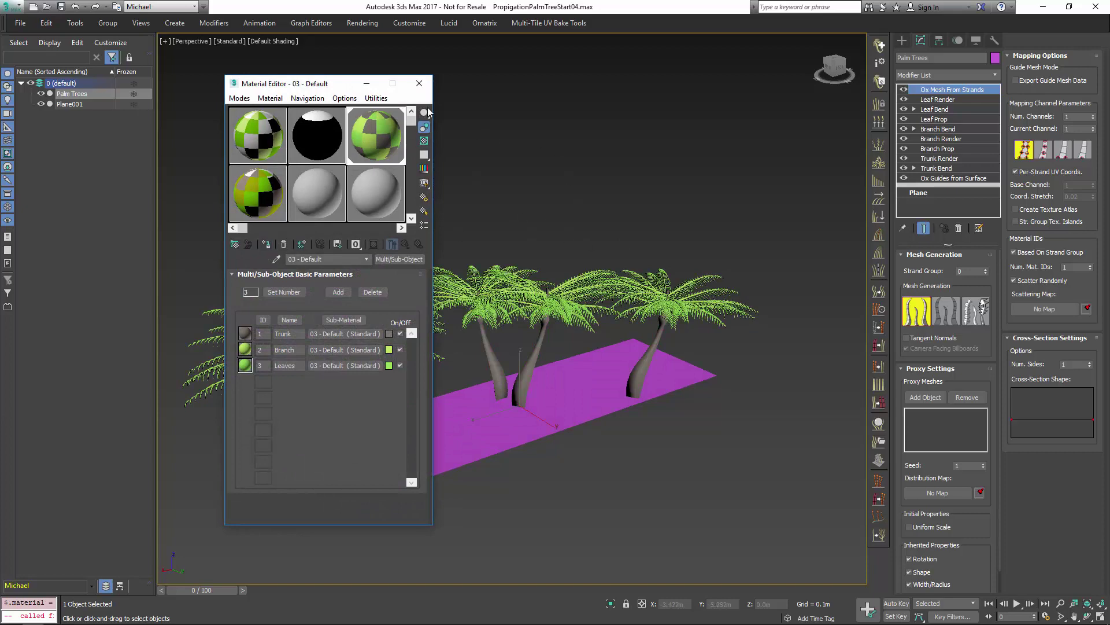
left_click(419, 84)
left_click(544, 148)
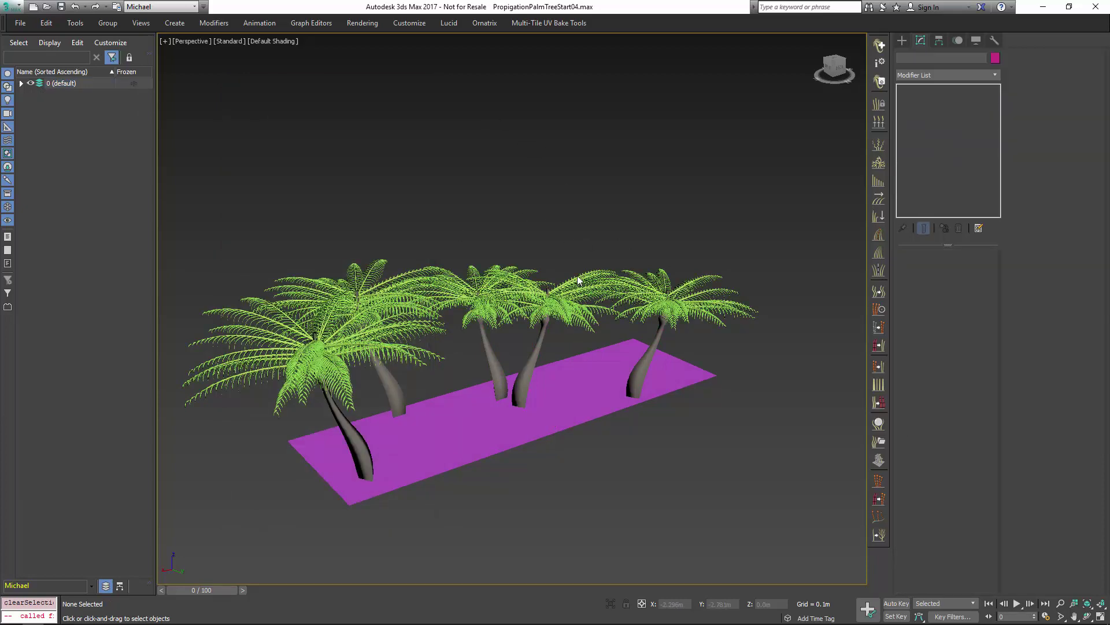
Set the palm trees' Cross-Section Num. Sides to 8 for rounded trunks.
left_click(645, 286)
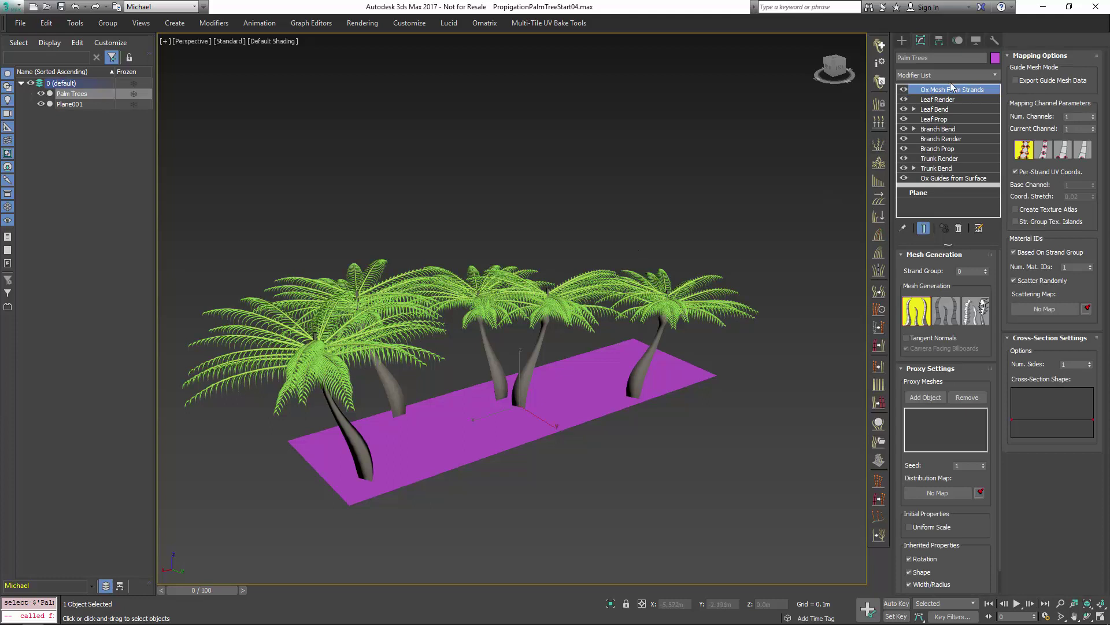
double_click(1079, 365)
type("8")
key("Return")
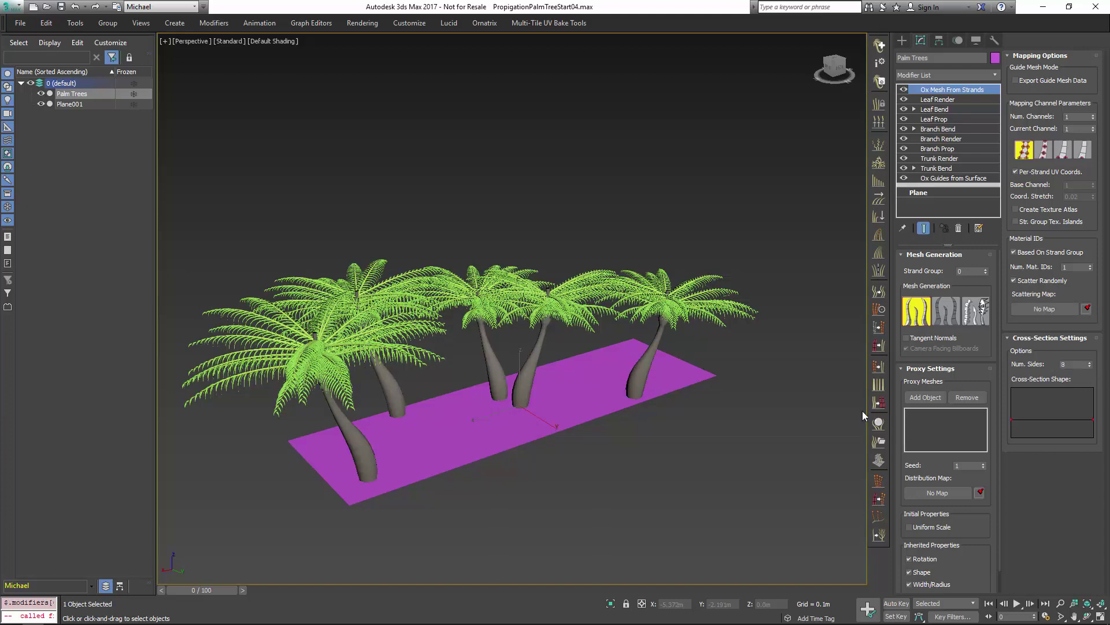
left_click(761, 382)
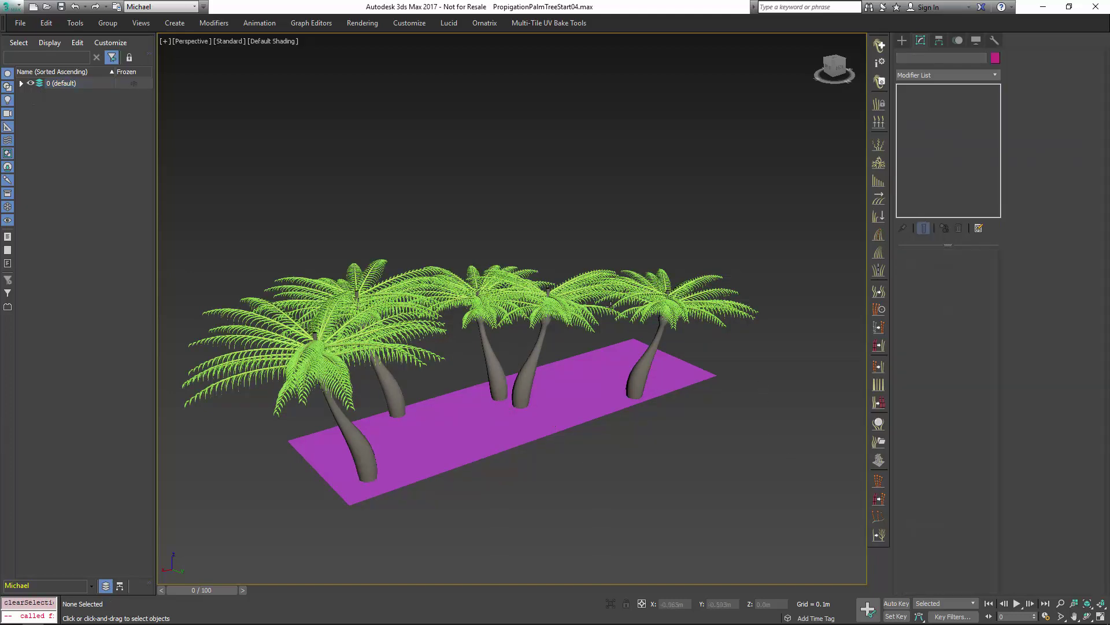
Lower the Ox Guides from Surface Root Count to 5.
left_click(647, 364)
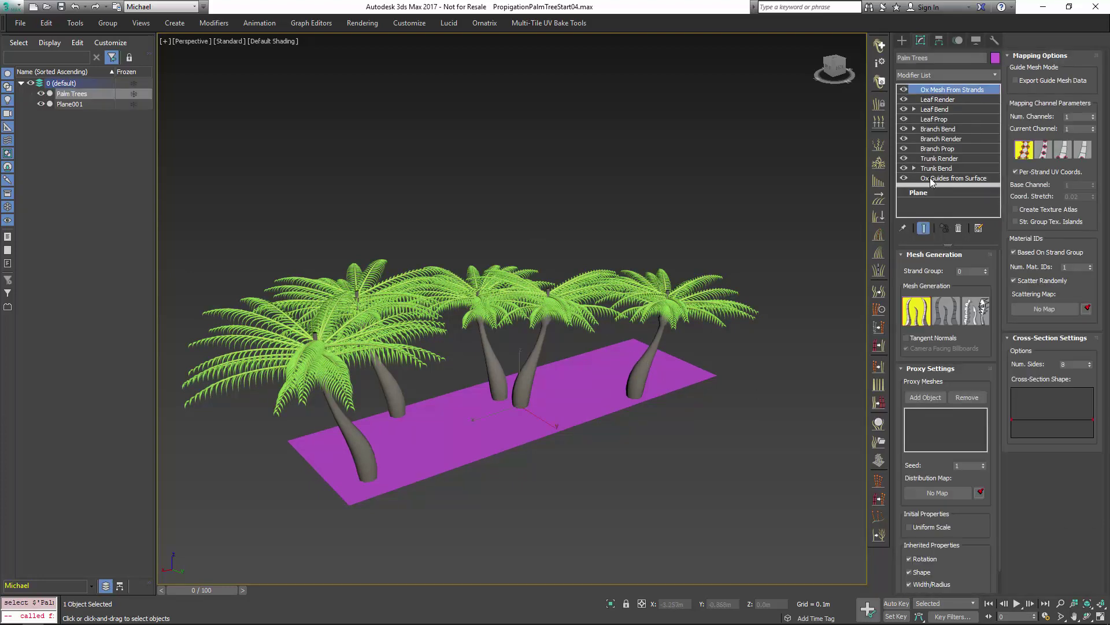
left_click(933, 179)
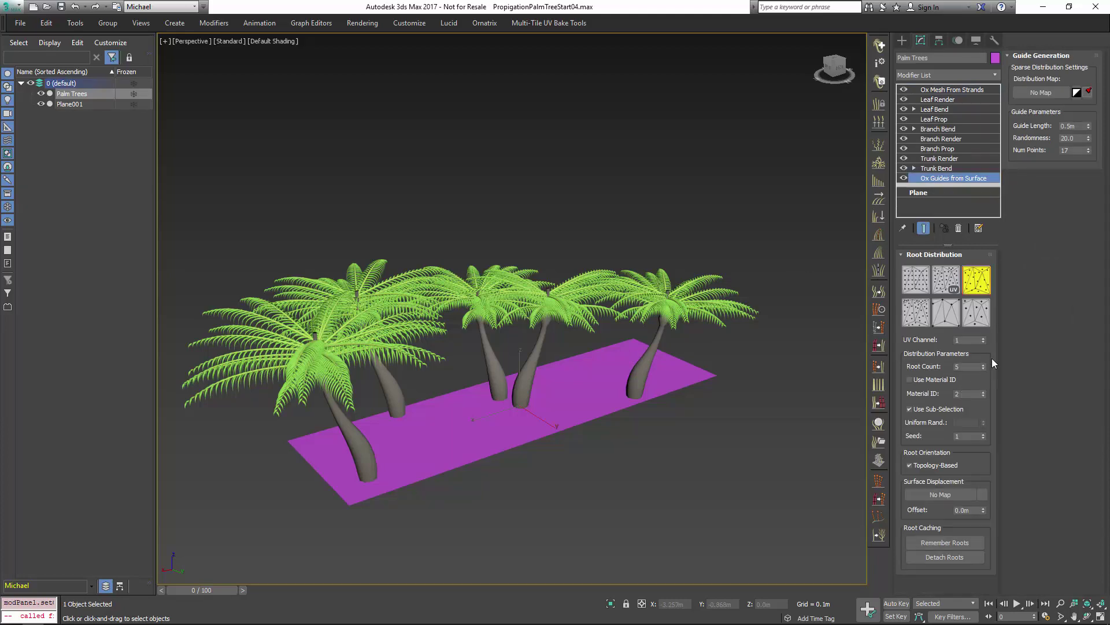
mouse_move(984, 364)
left_mouse_down()
mouse_move(984, 336)
mouse_move(983, 376)
mouse_move(985, 362)
left_mouse_up()
left_click(665, 404)
Add an Edit Poly modifier to the plane and switch to polygon selection.
left_click(558, 421)
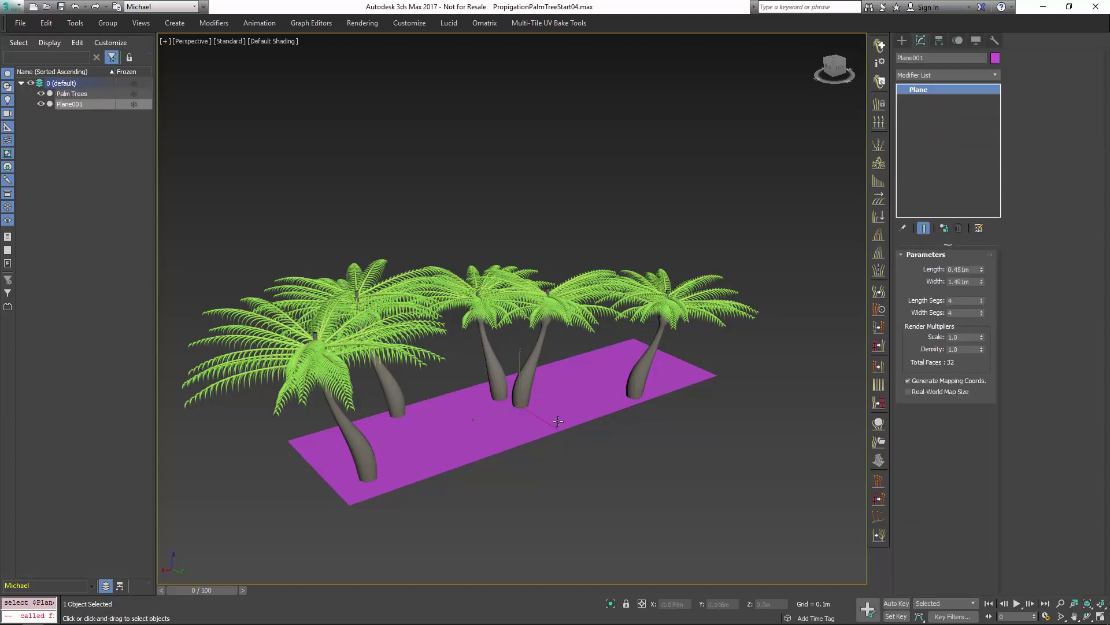
left_click(928, 77)
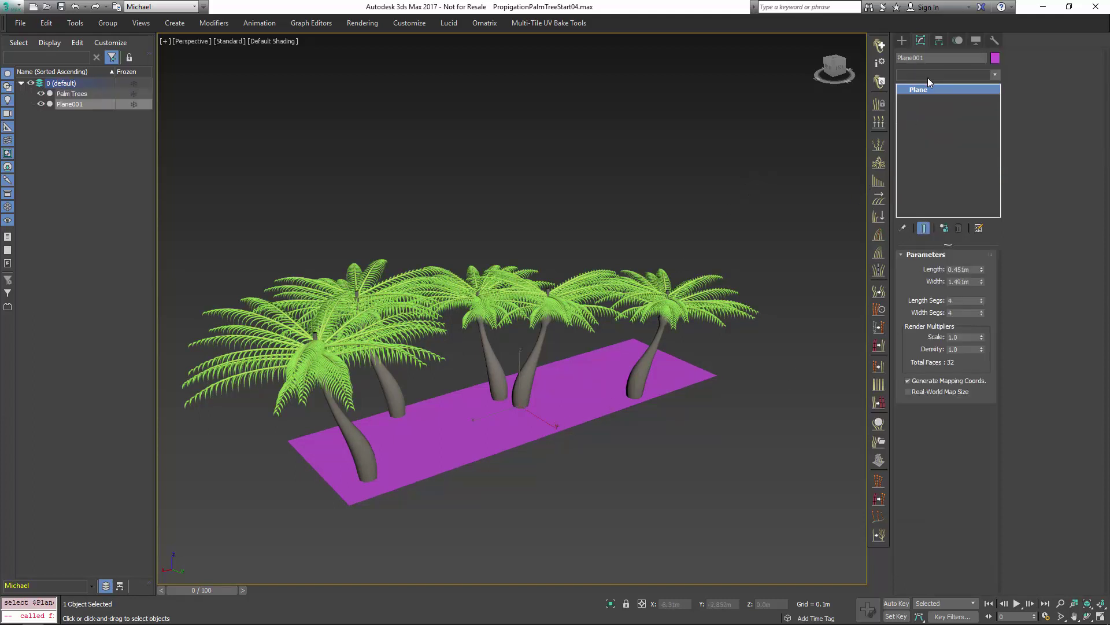
key("e")
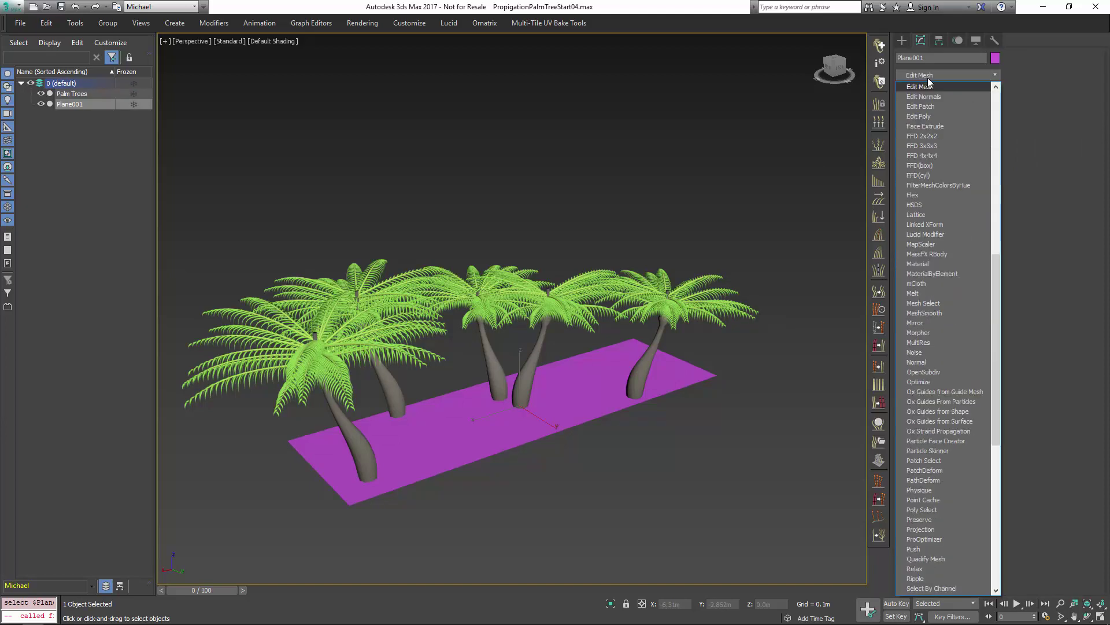
left_click(935, 115)
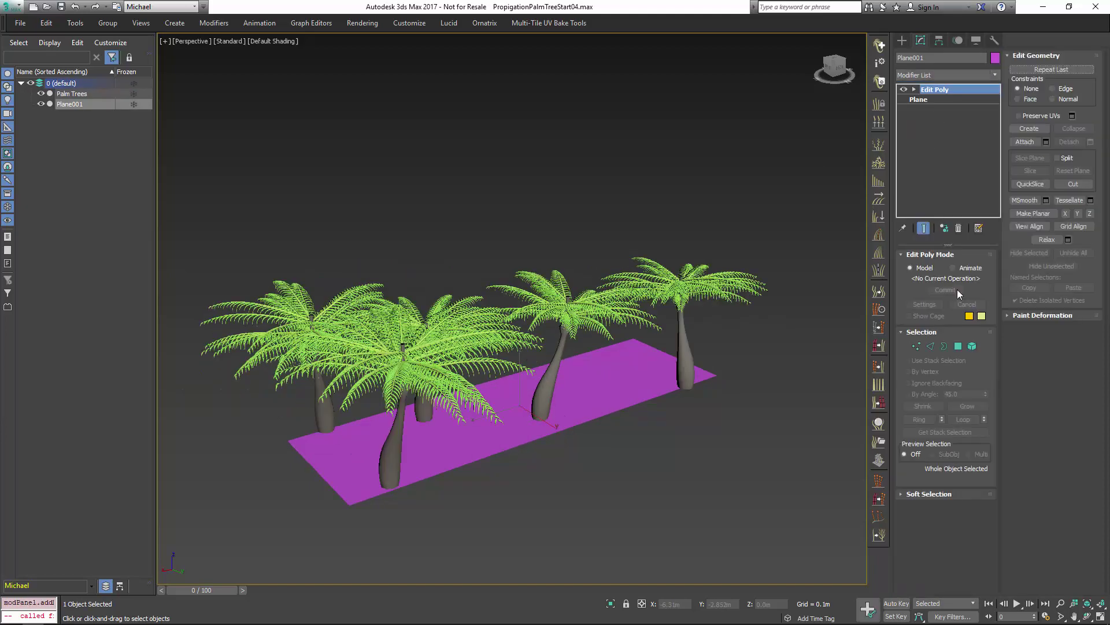
left_click(958, 345)
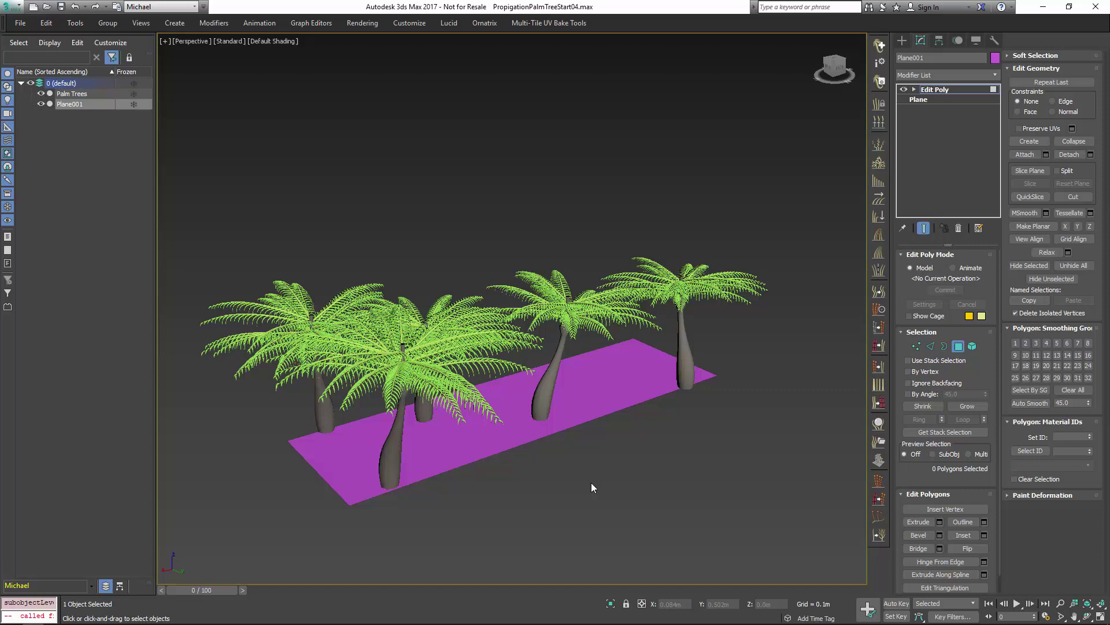
Select two polygons at each end of the plane, then show the Standard Primitives.
left_click_drag(591, 483, 492, 350)
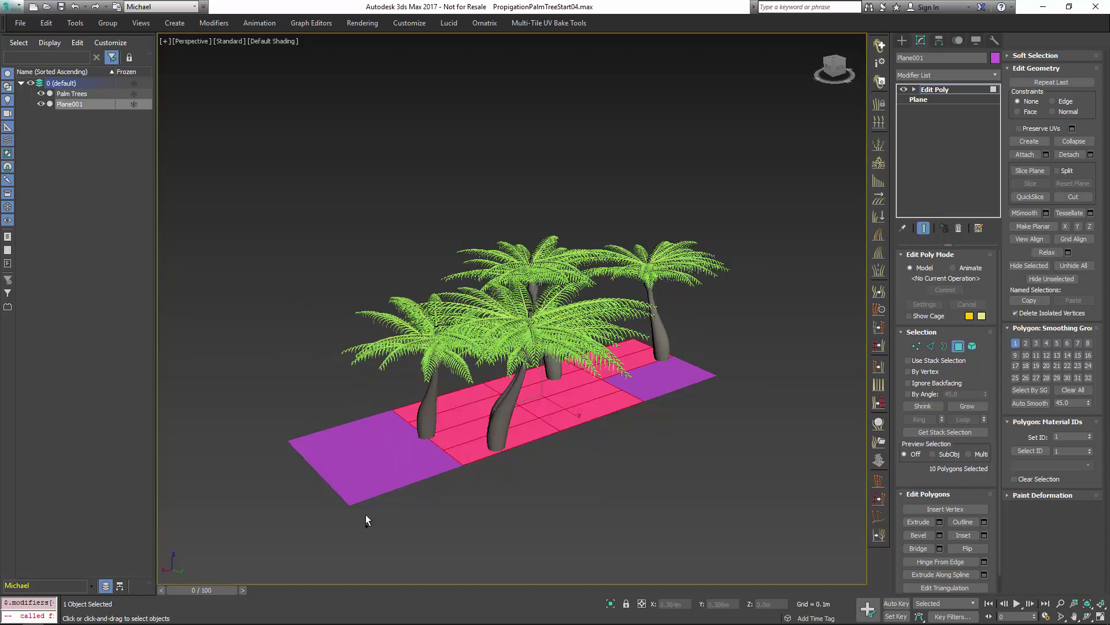
left_click_drag(366, 515, 333, 472)
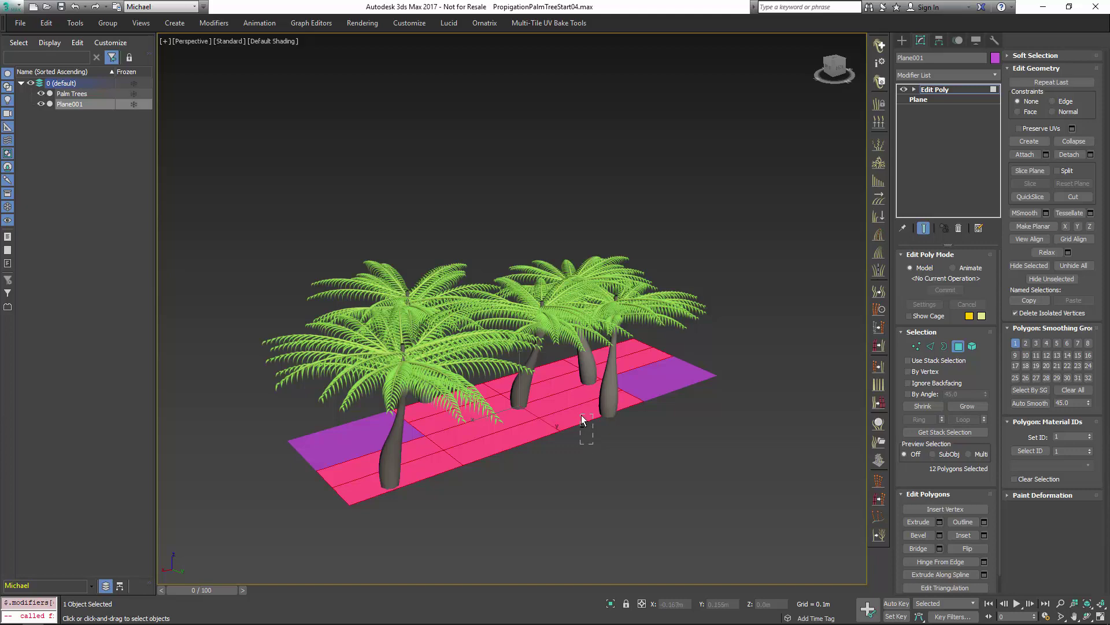
left_click_drag(581, 415, 581, 414, "alt")
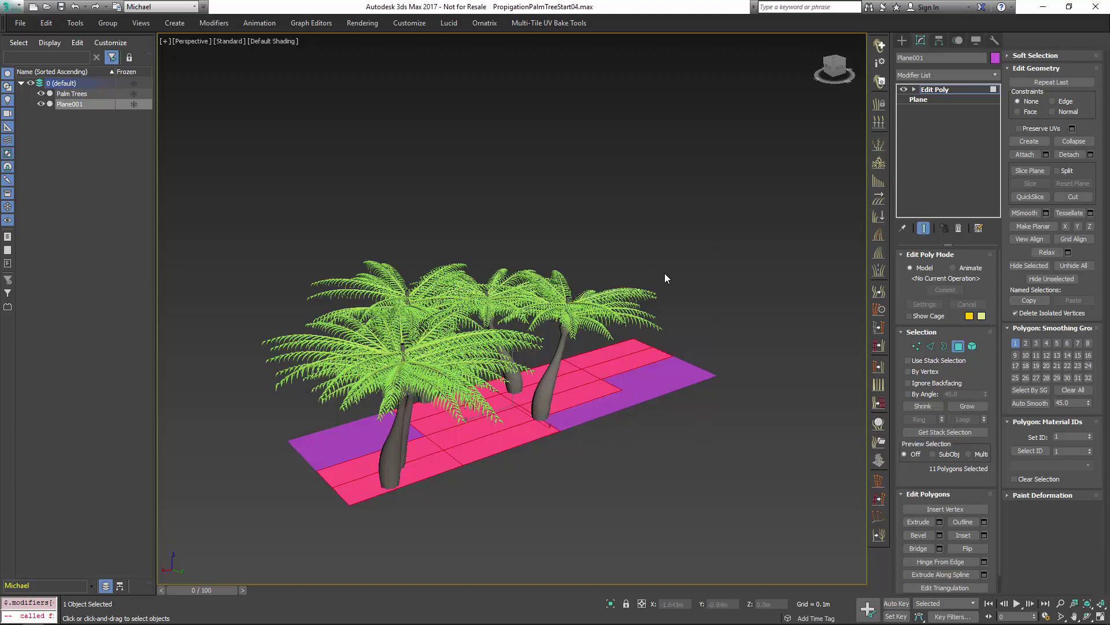
left_click(659, 310)
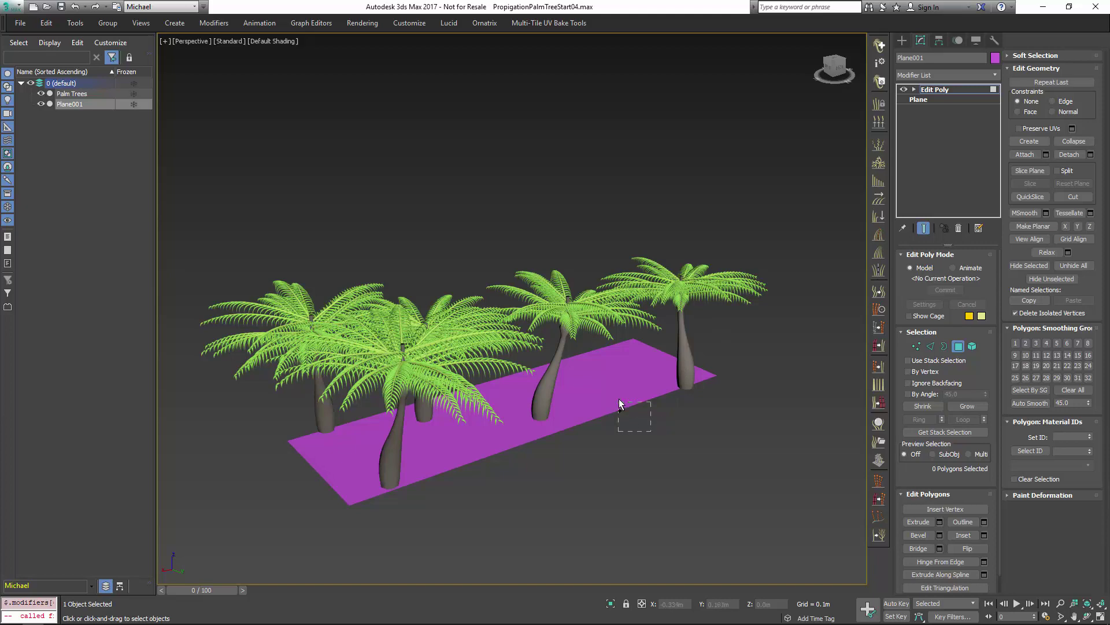
left_click_drag(618, 399, 618, 399)
left_click_drag(350, 438, 354, 440, "ctrl")
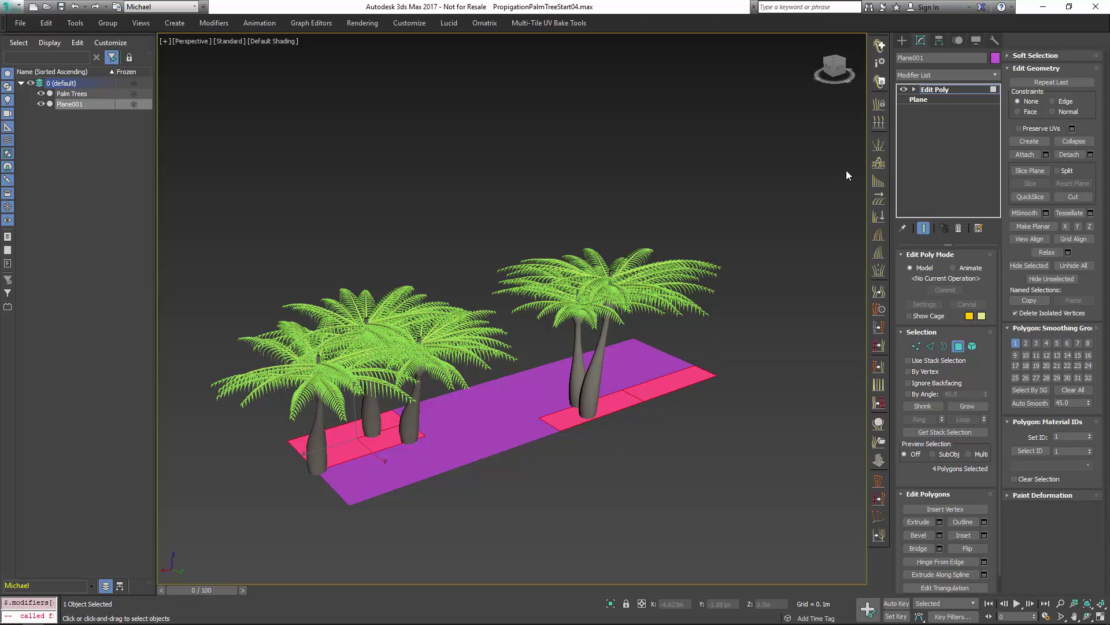
left_click(901, 40)
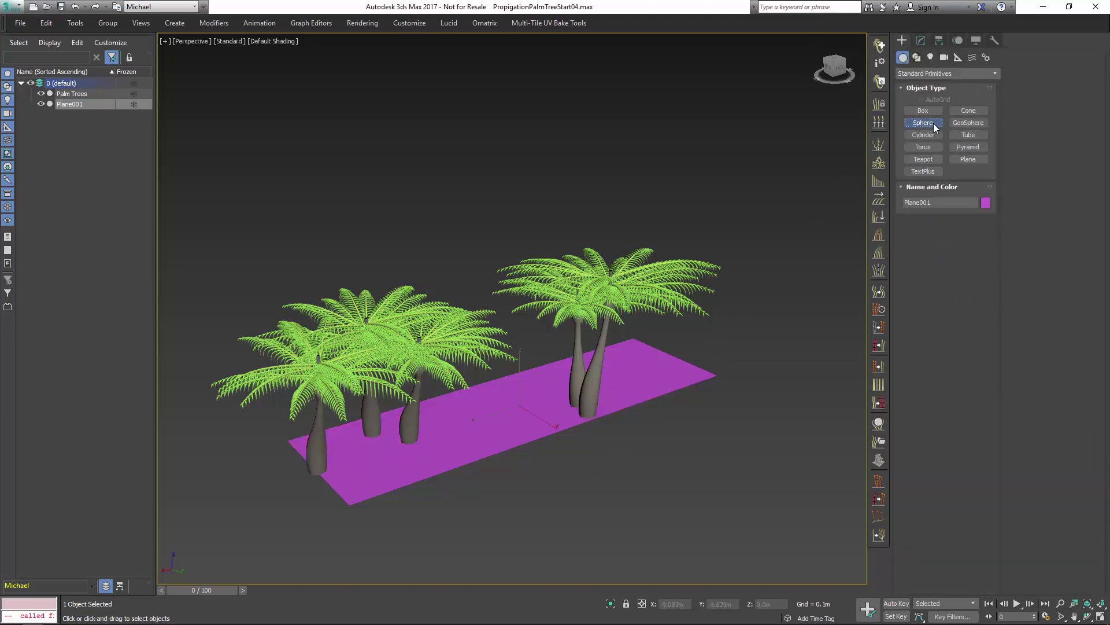
Create a sphere in the scene.
left_click(923, 123)
left_click_drag(612, 492, 668, 395)
scroll(666, 408, "down", 3)
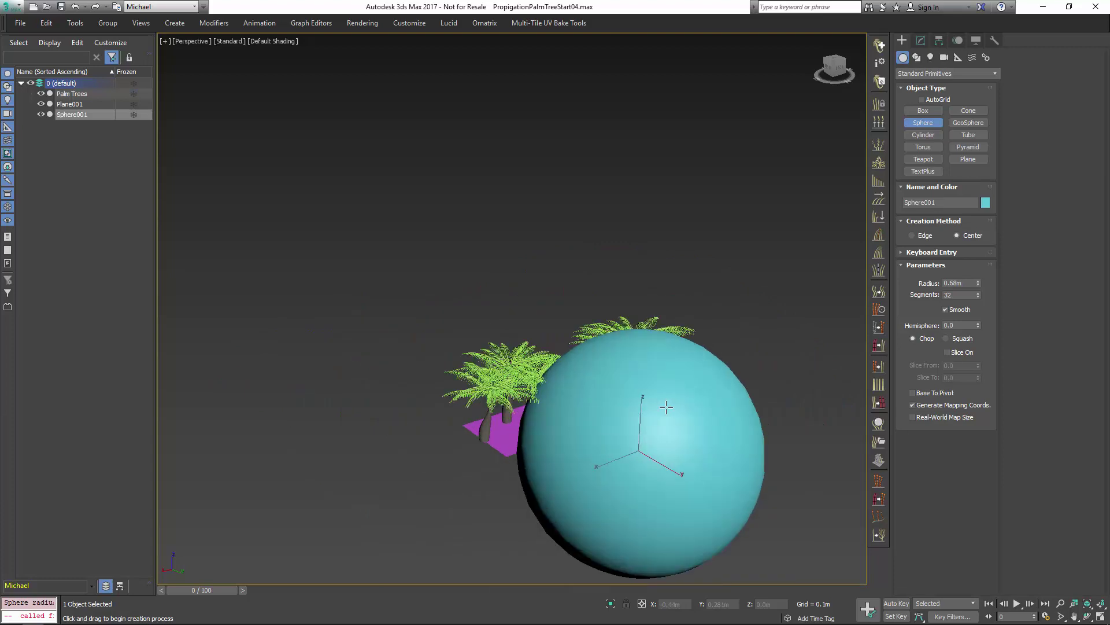
right_click(487, 253)
Delete the plane's palm trees and grow the Palm Trees groom preset on the sphere.
left_click(468, 377)
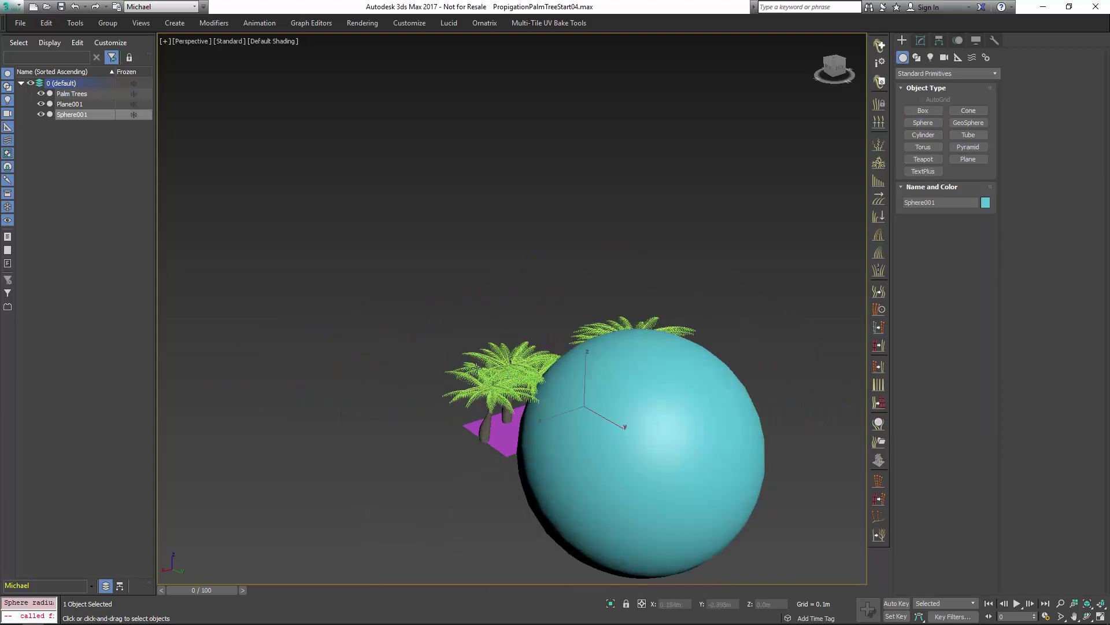
key("Delete")
left_click(598, 362)
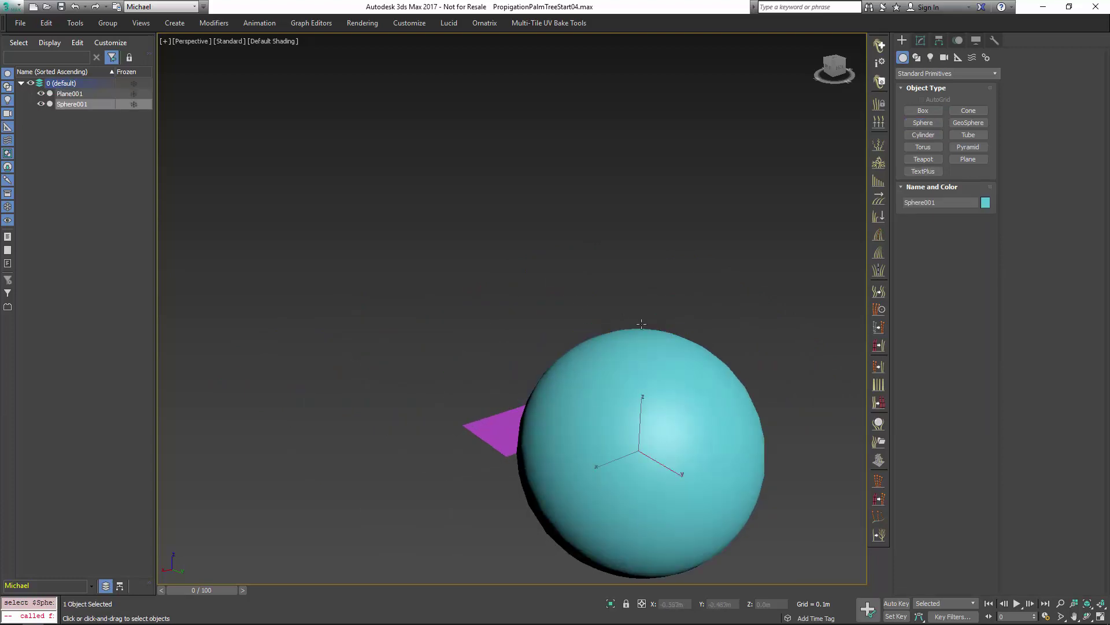
left_click(880, 46)
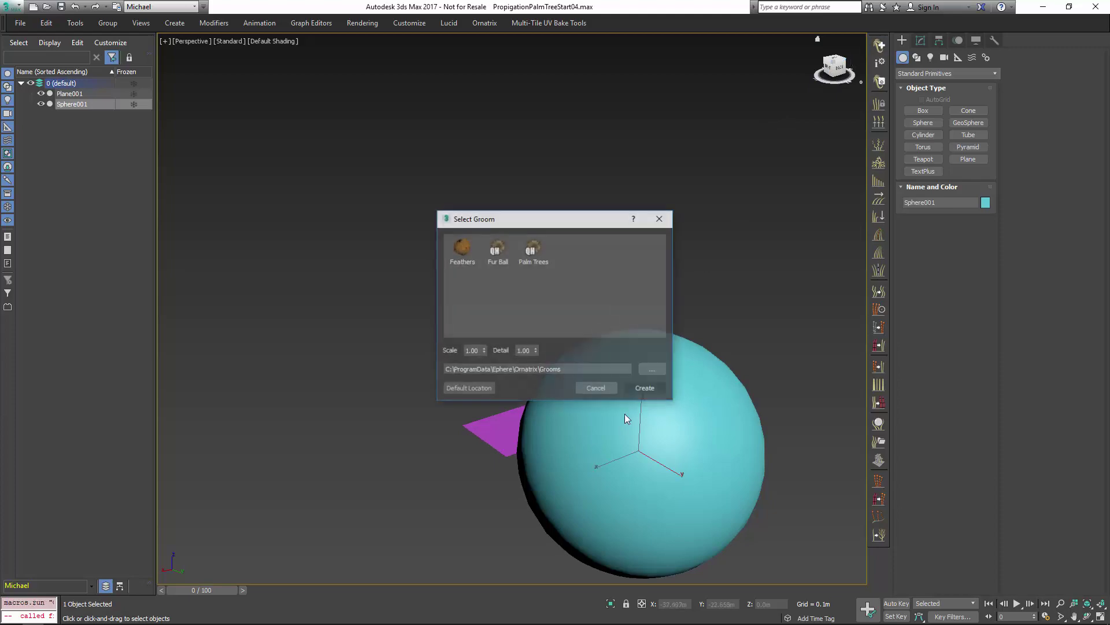
double_click(544, 251)
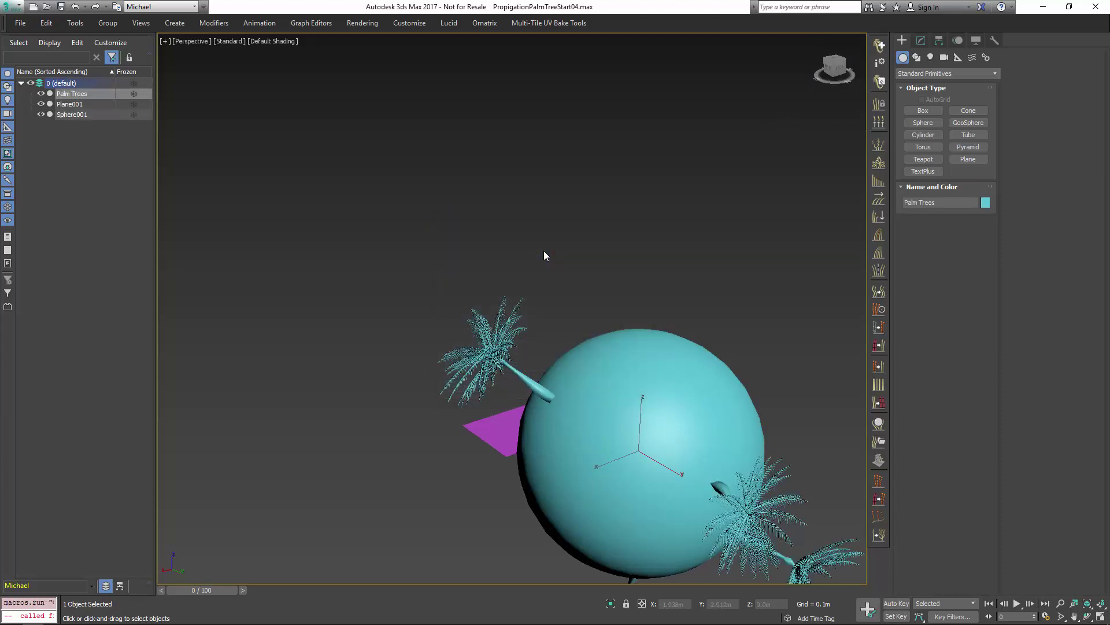
middle_click_drag(707, 339, 647, 256)
key("m")
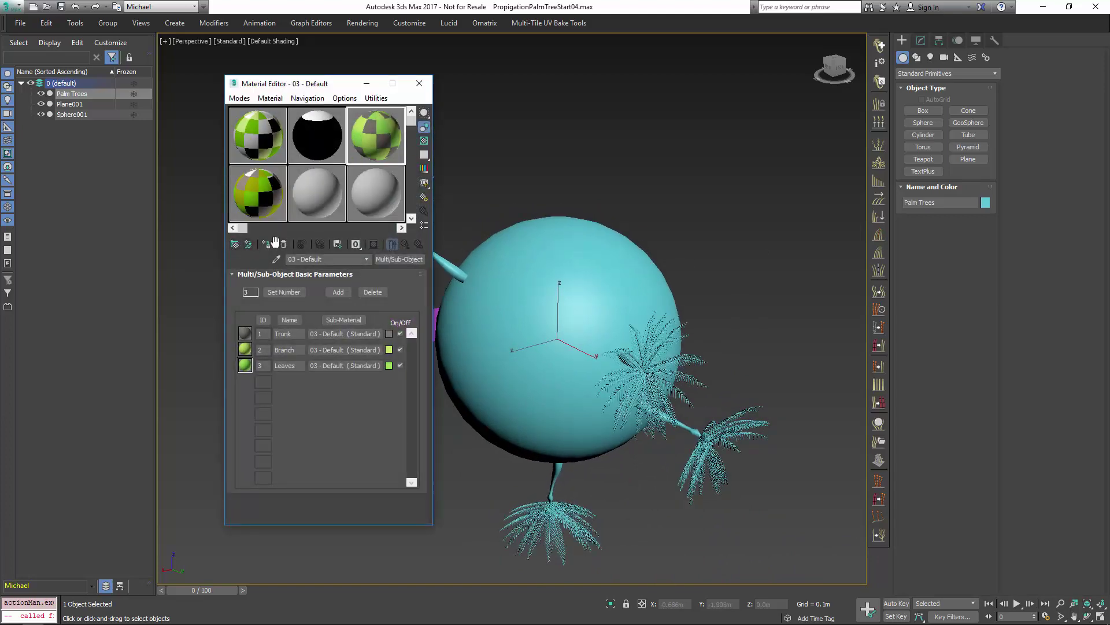
Apply the green-and-grey palm material to the sphere's trees and raise Root Count to 78.
left_click(267, 246)
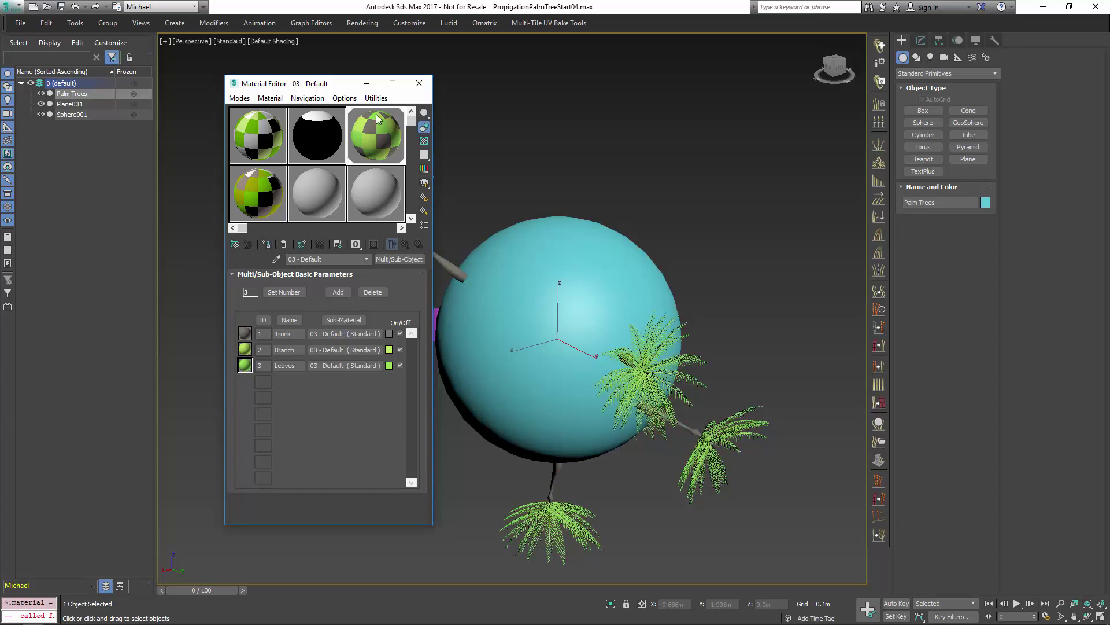
left_click(420, 83)
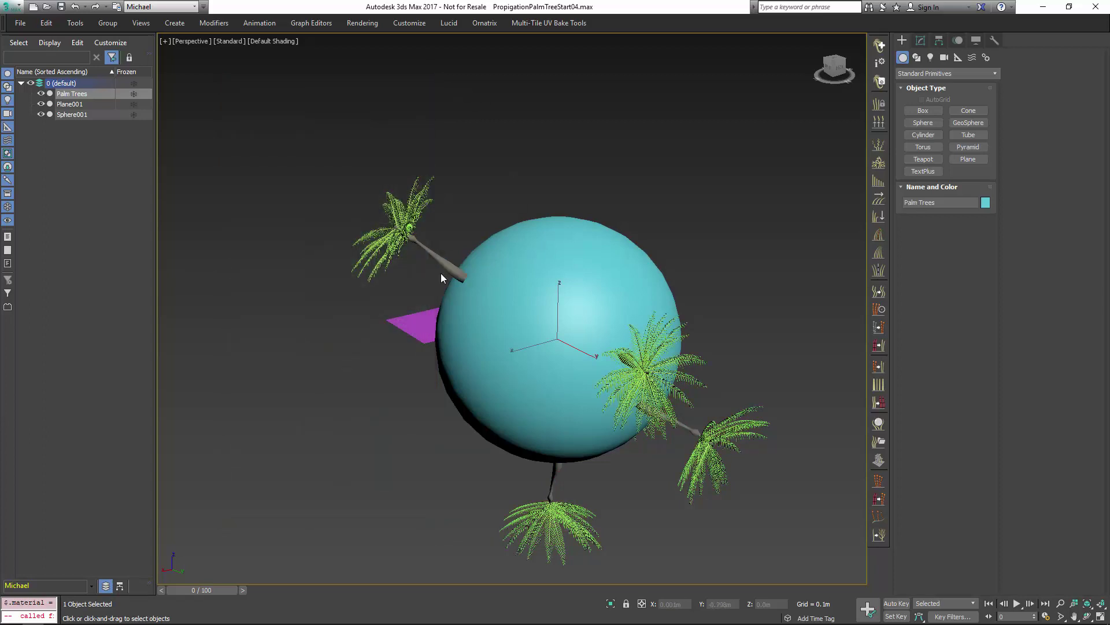
left_click(921, 40)
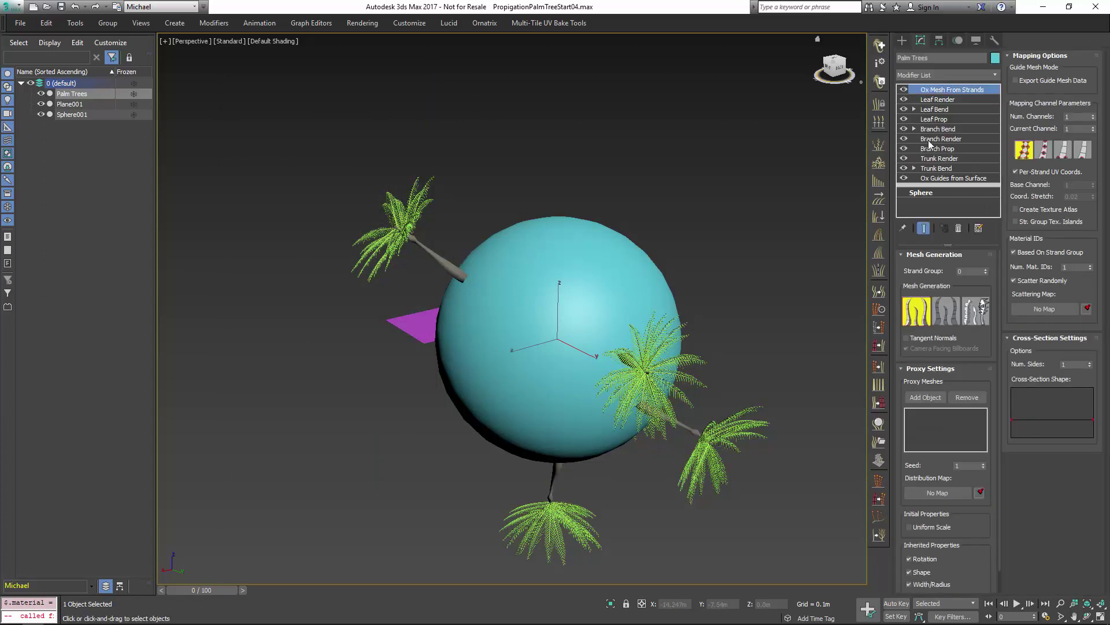
left_click(953, 178)
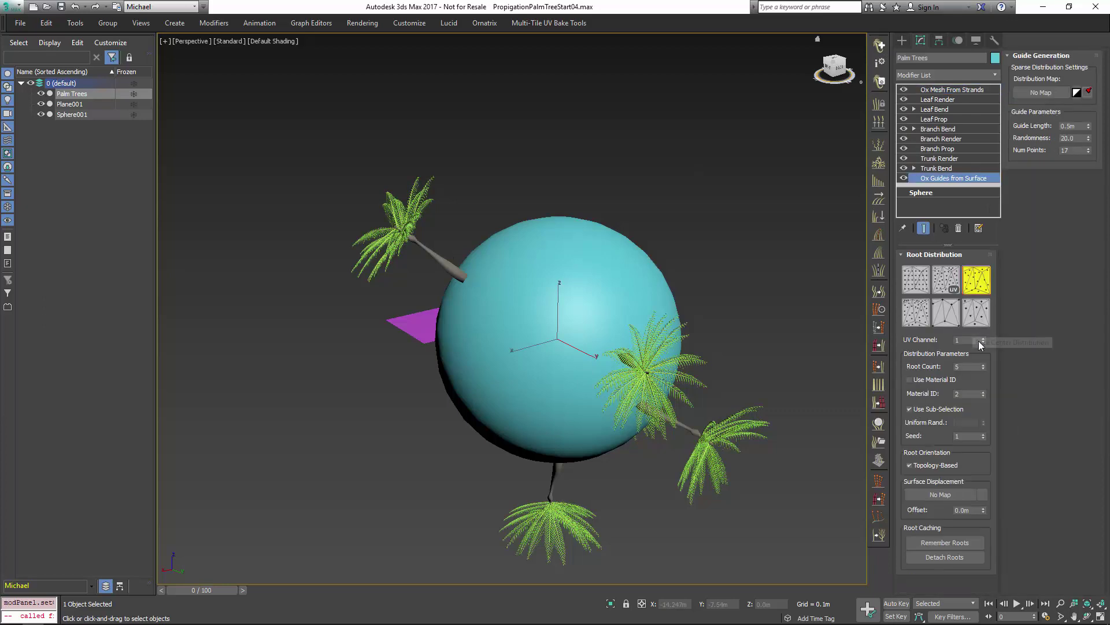
left_click_drag(982, 367, 907, 339)
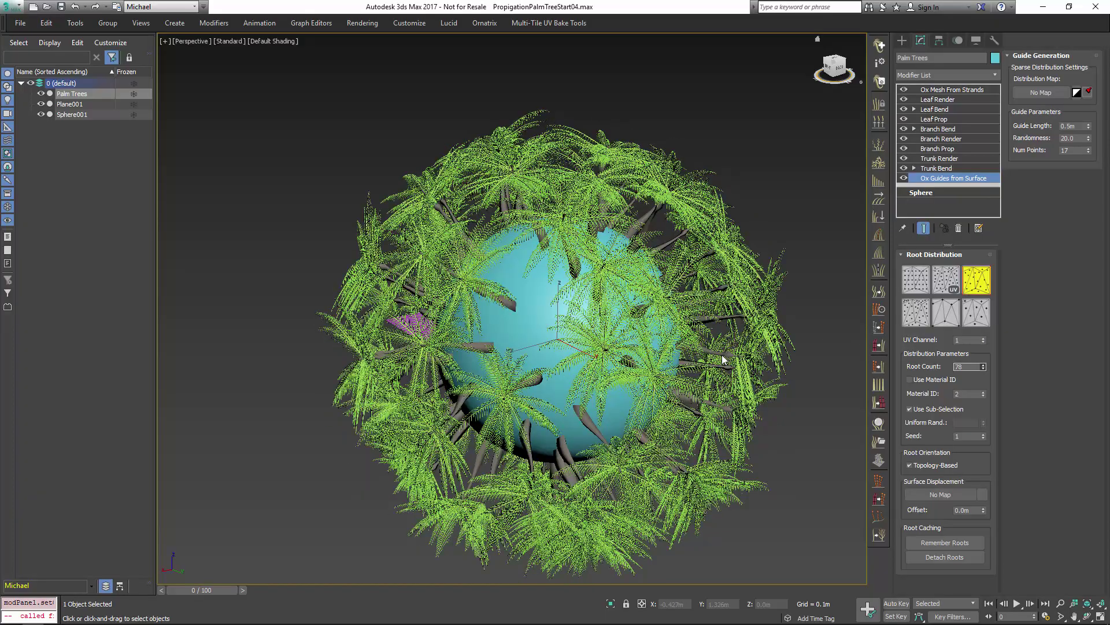
middle_click_drag(723, 360, 655, 361, "alt")
middle_click_drag(617, 296, 658, 328, "alt")
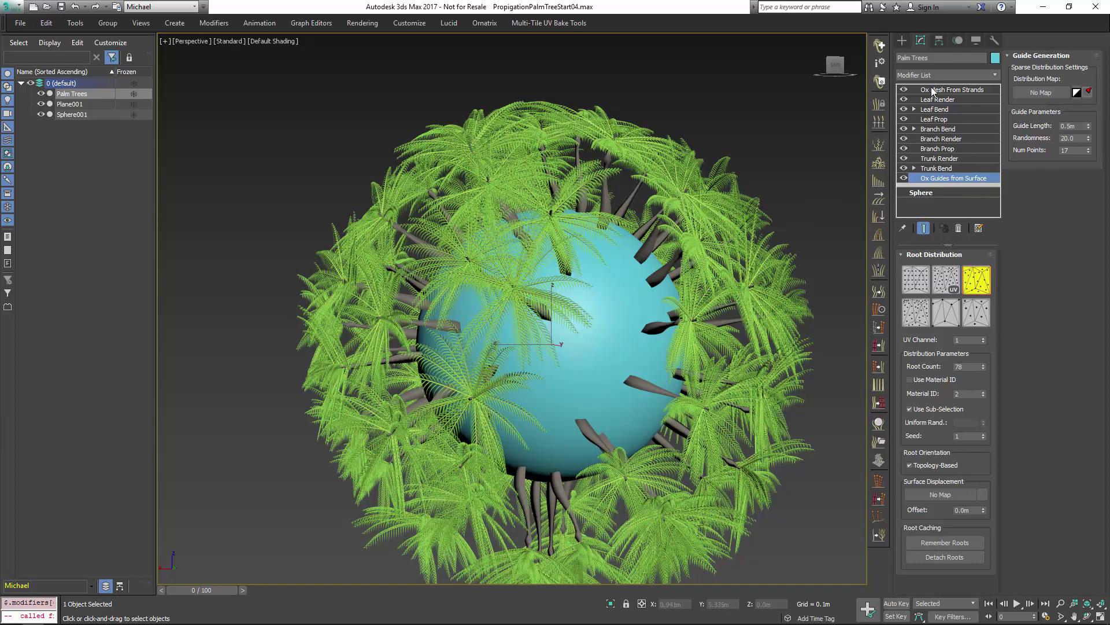
Delete the sphere's palm trees and the sphere itself.
key("Delete")
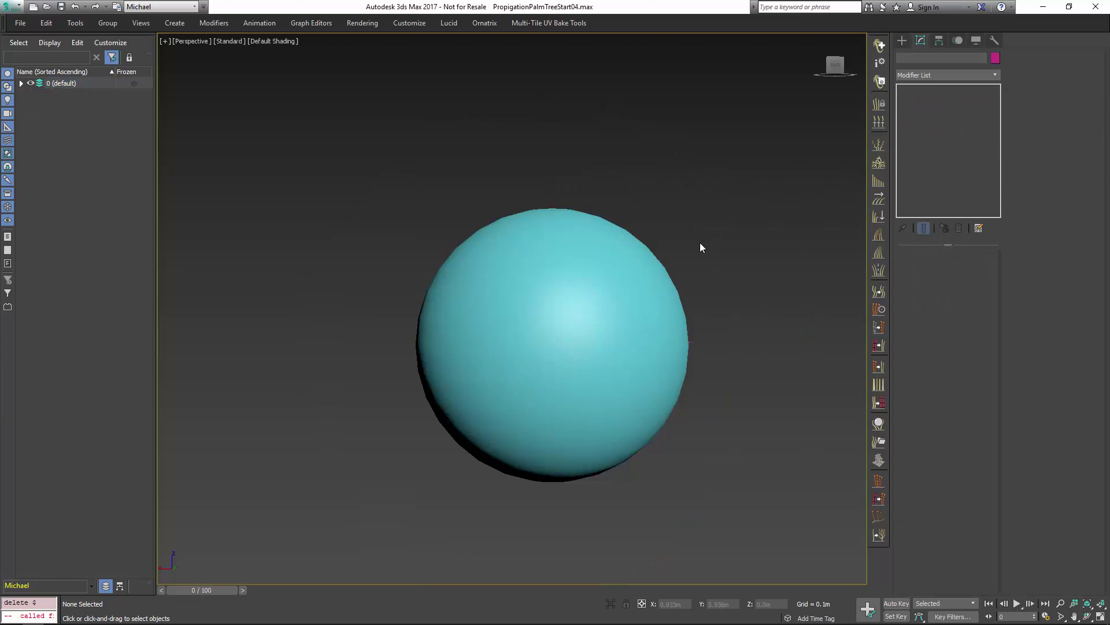
left_click(606, 286)
key("Delete")
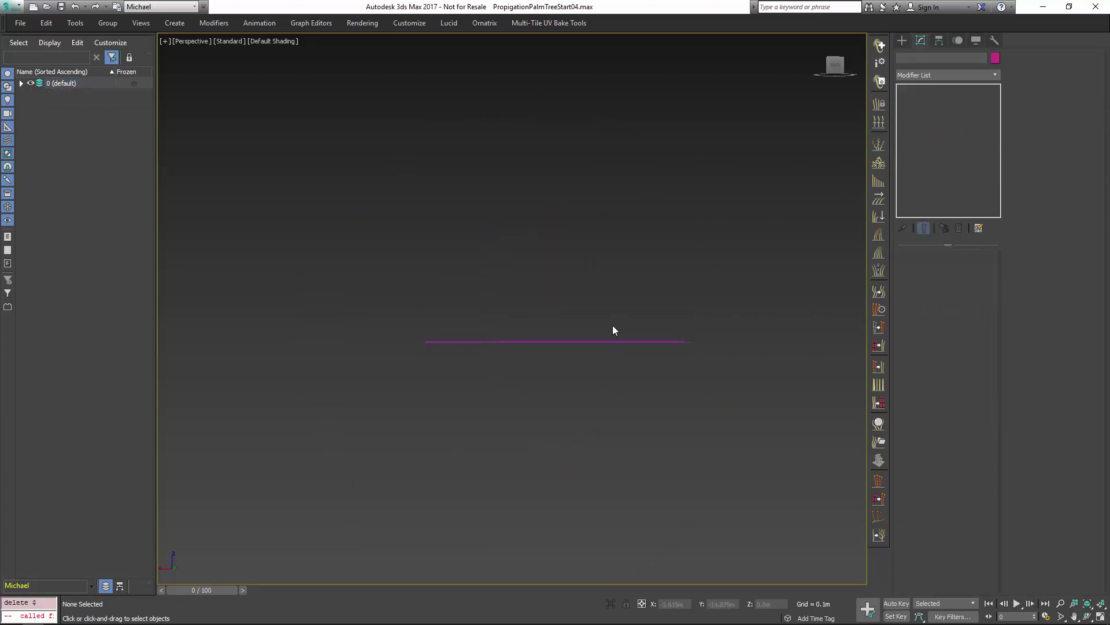
Bring the plane back into view and grow the Palm Trees groom preset on it.
middle_click_drag(613, 330, 623, 349, "alt")
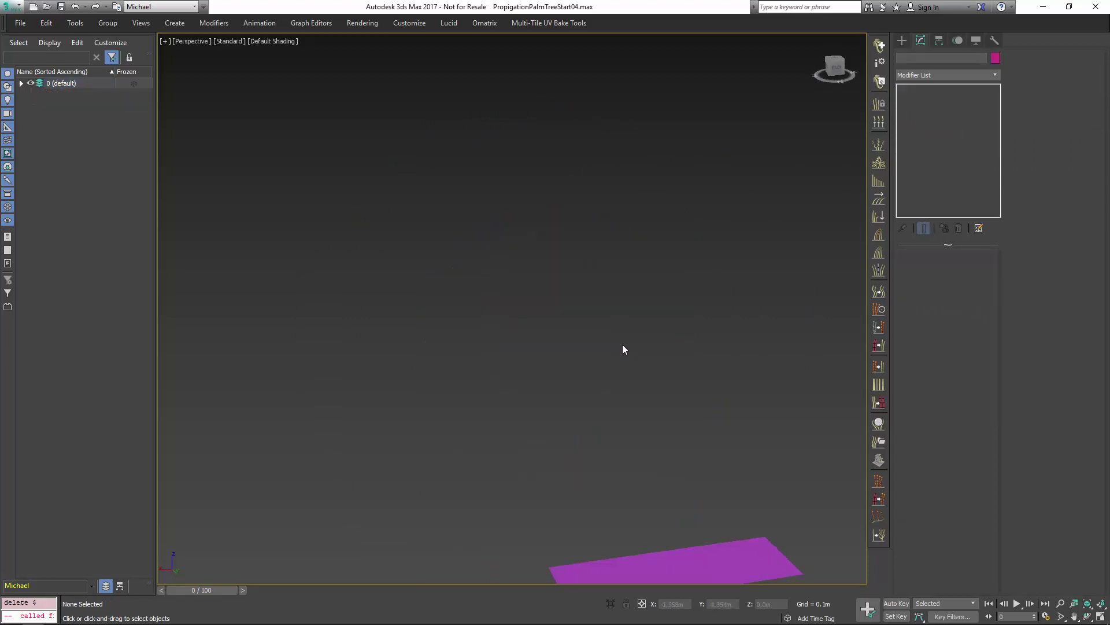
middle_click_drag(726, 476, 607, 309)
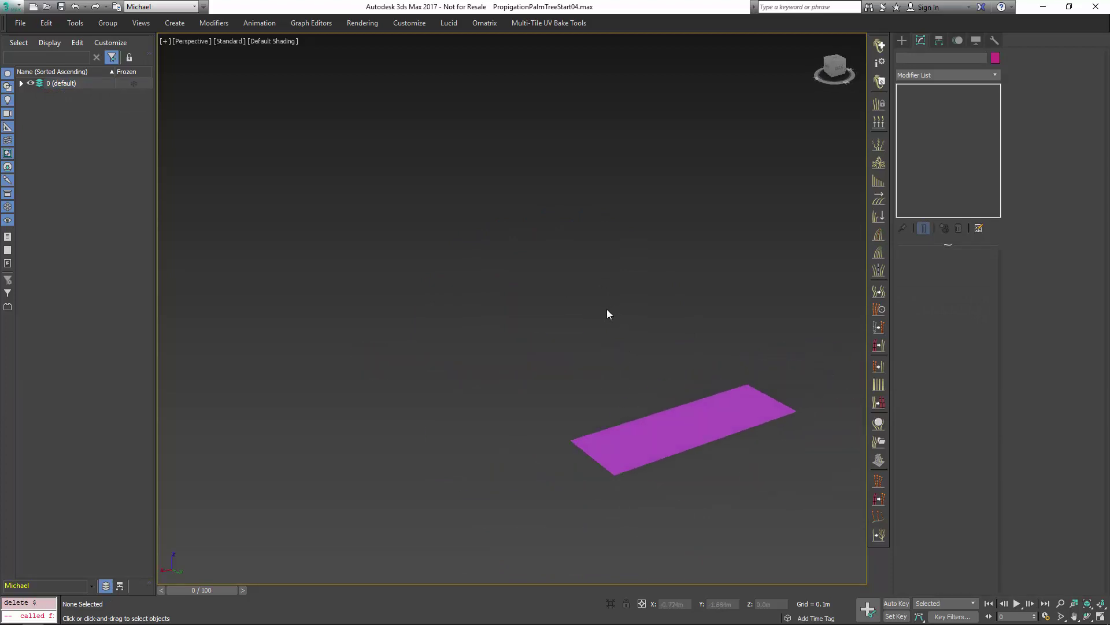
middle_click_drag(606, 309, 436, 220)
left_click(520, 314)
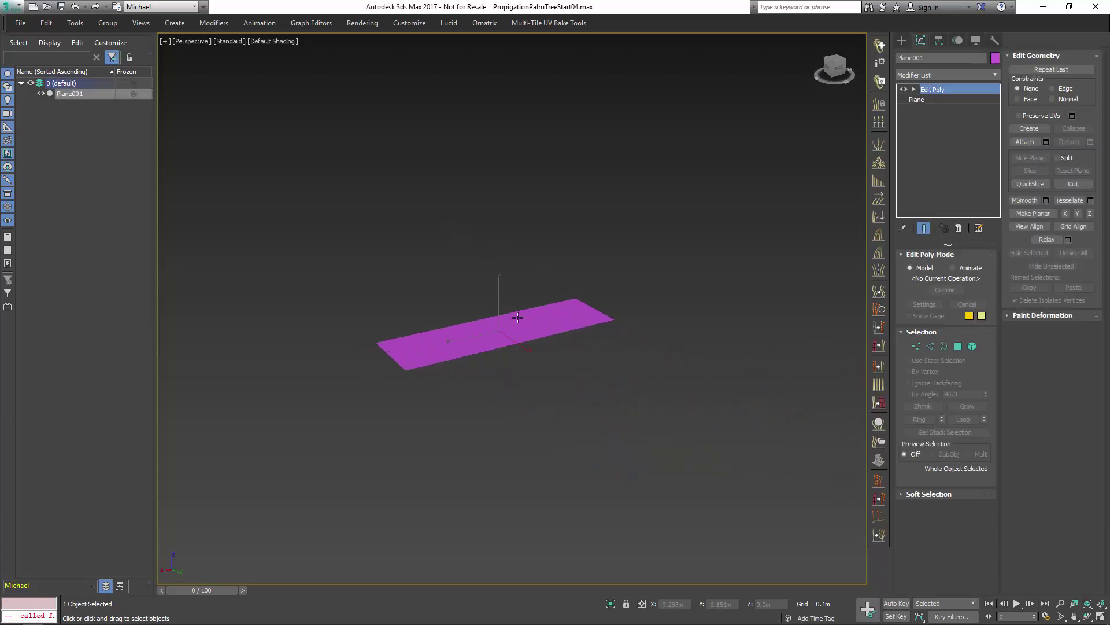
left_click(879, 45)
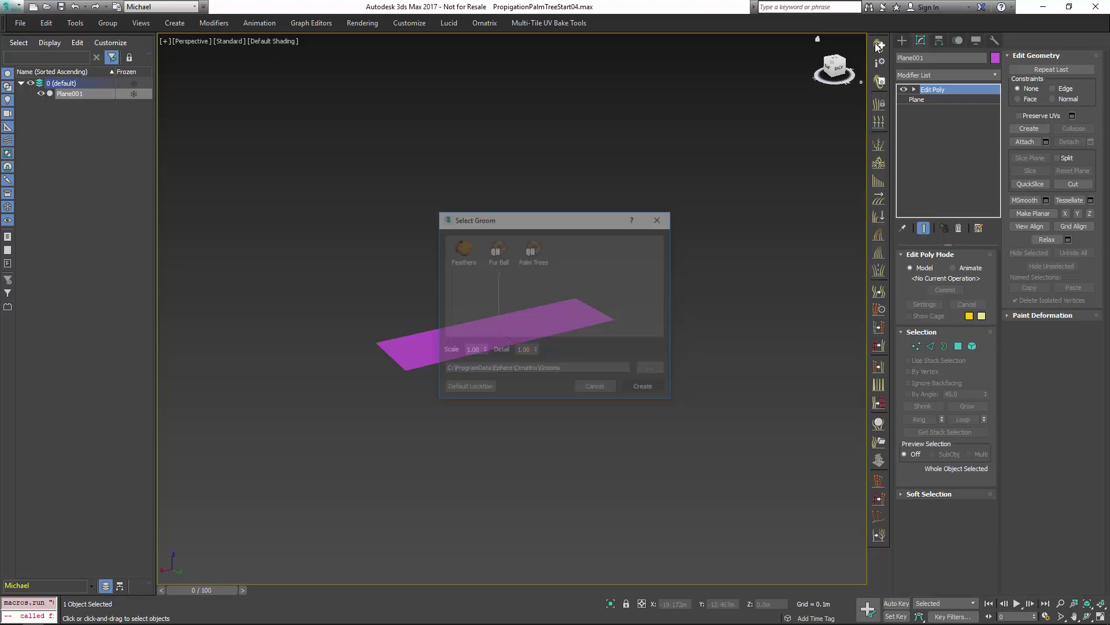
double_click(524, 254)
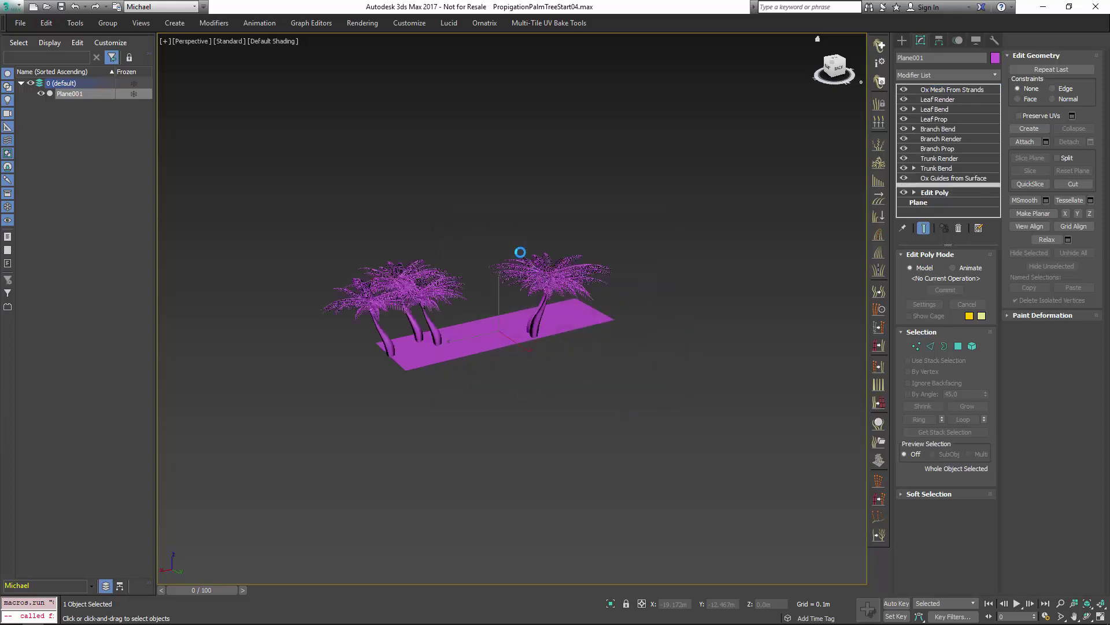